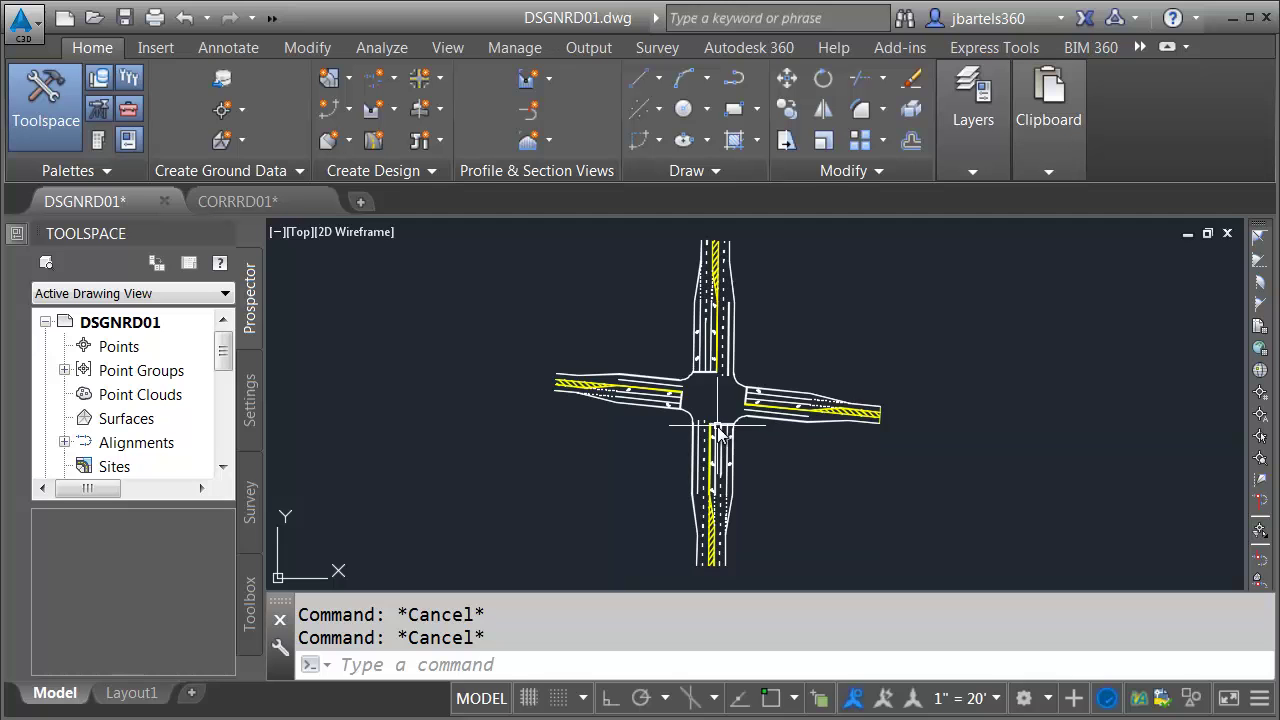
Zoom and pan the DSGNRD01 view onto the four-way intersection.
scroll(710, 415, up, 2)
scroll(710, 410, up, 2)
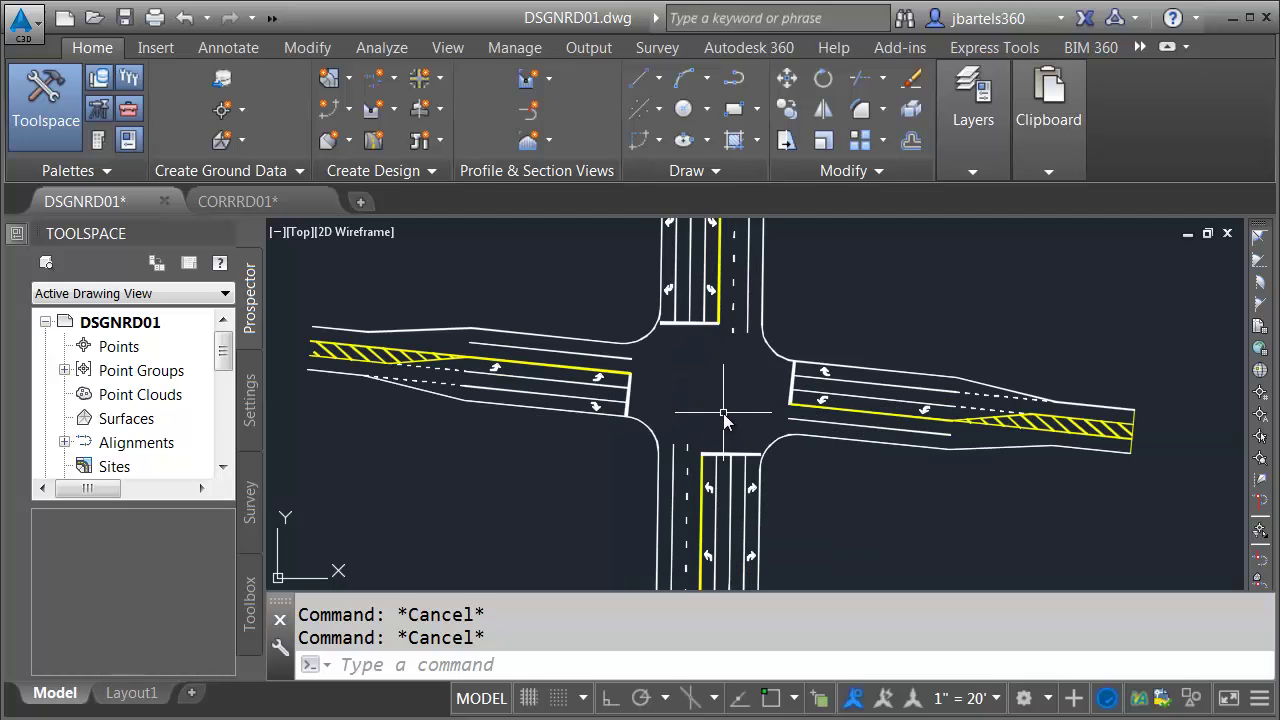
mouse_move(714, 420)
middle_down()
mouse_move(730, 308)
mouse_move(712, 457)
middle_up()
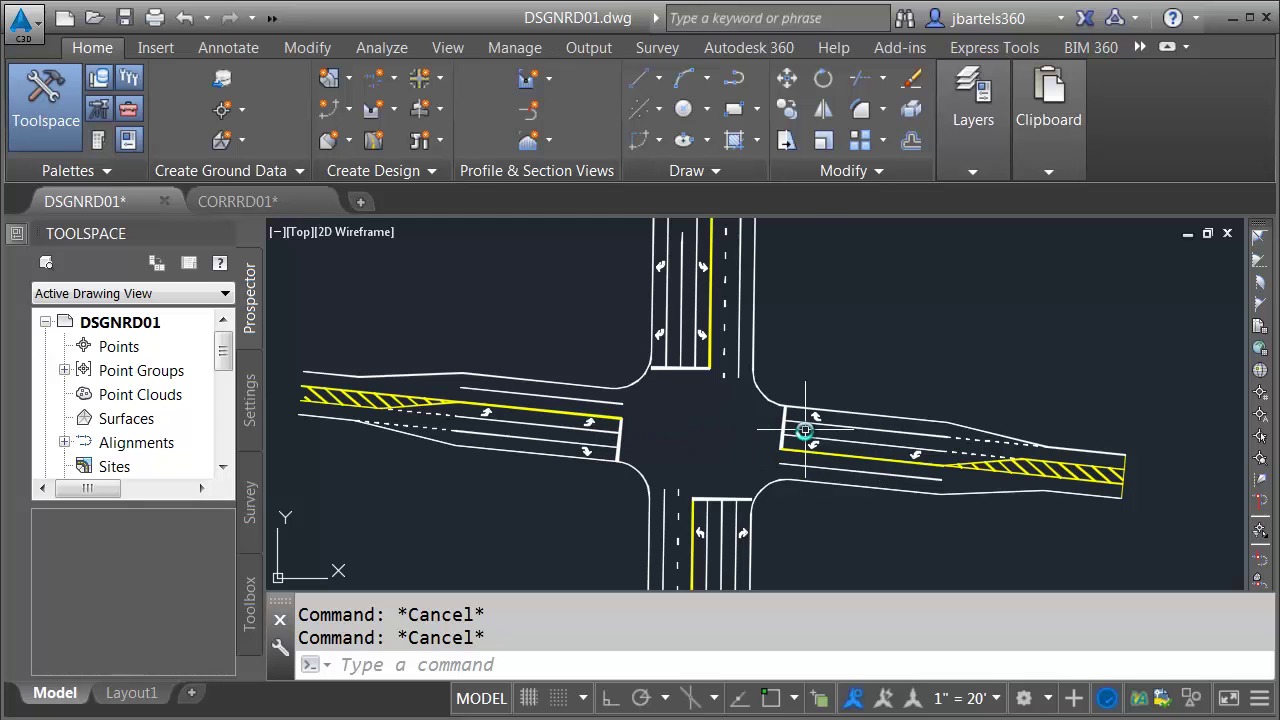
scroll(662, 453, up, 2)
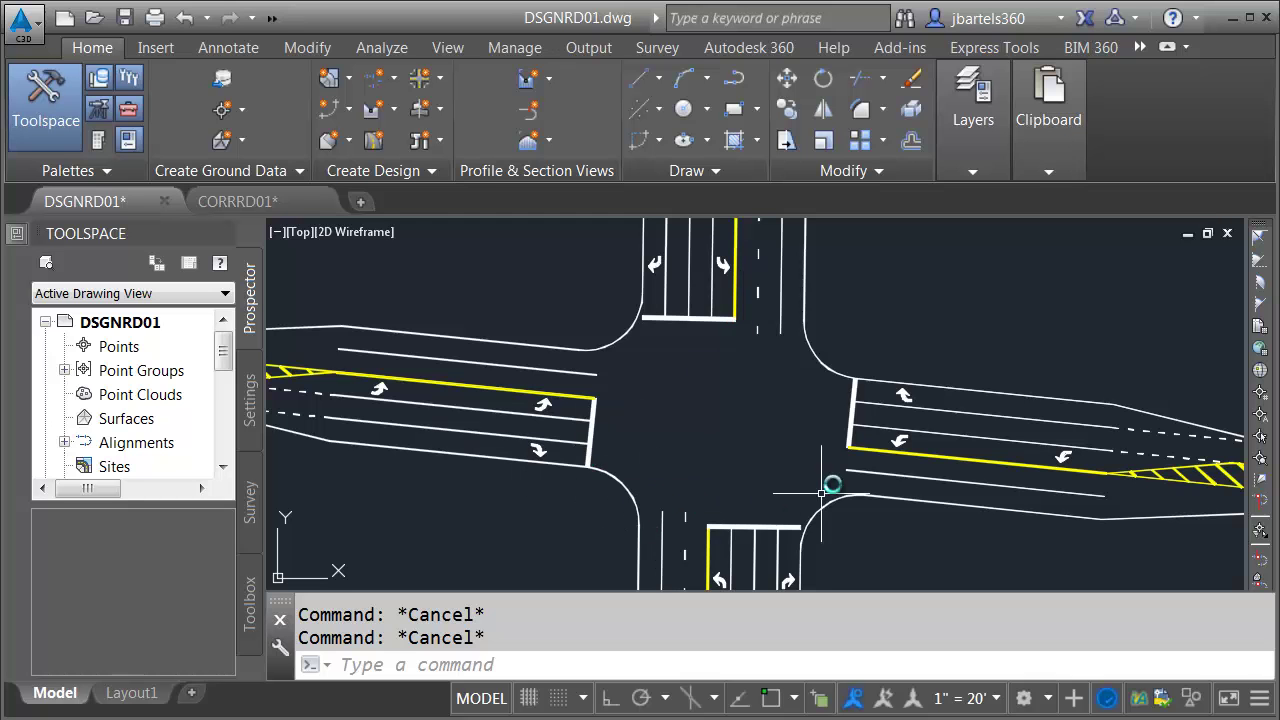
In CORRRD01, freeze the DTM and Corridor_dp layers by picking the mesh and a corridor line.
click(285, 206)
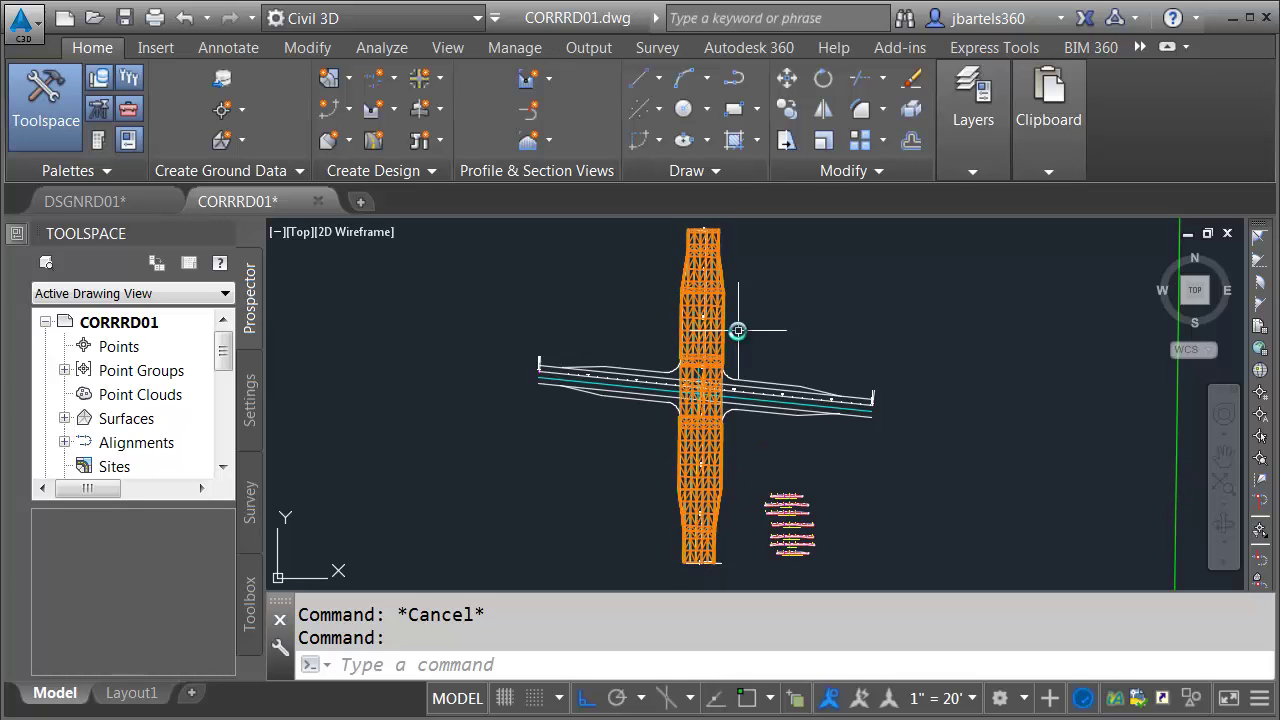
key(Escape)
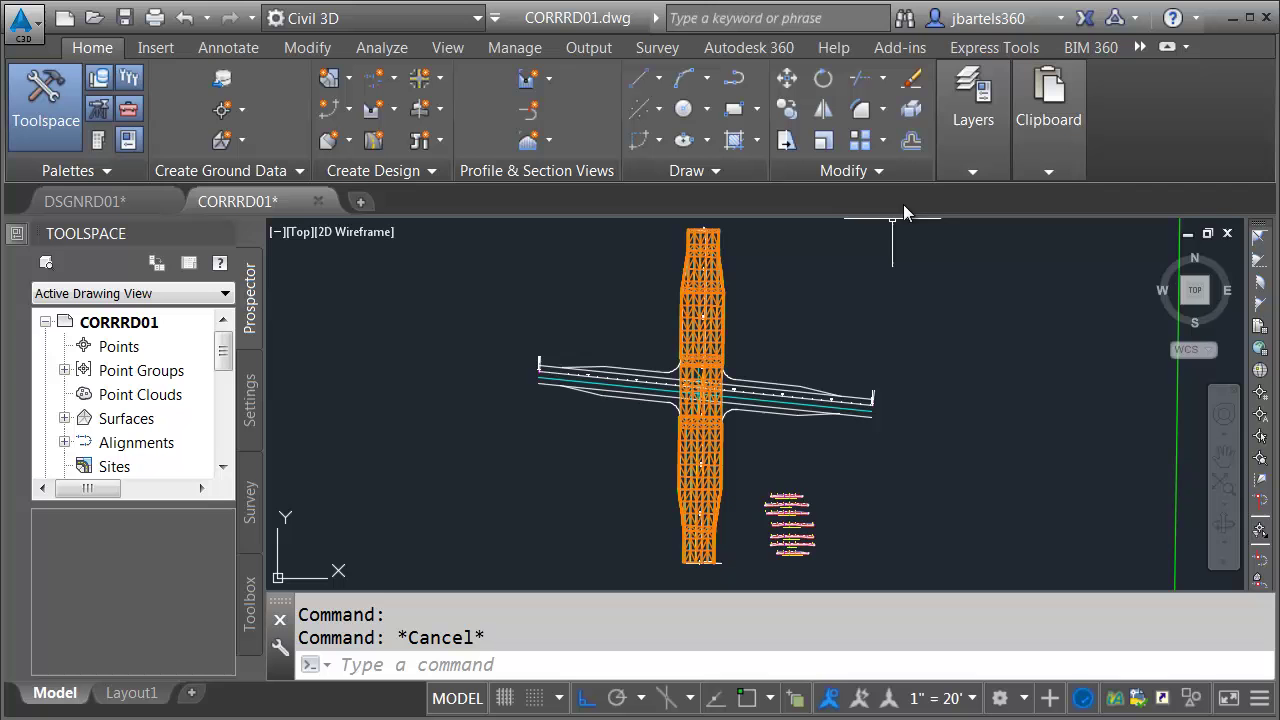
click(970, 172)
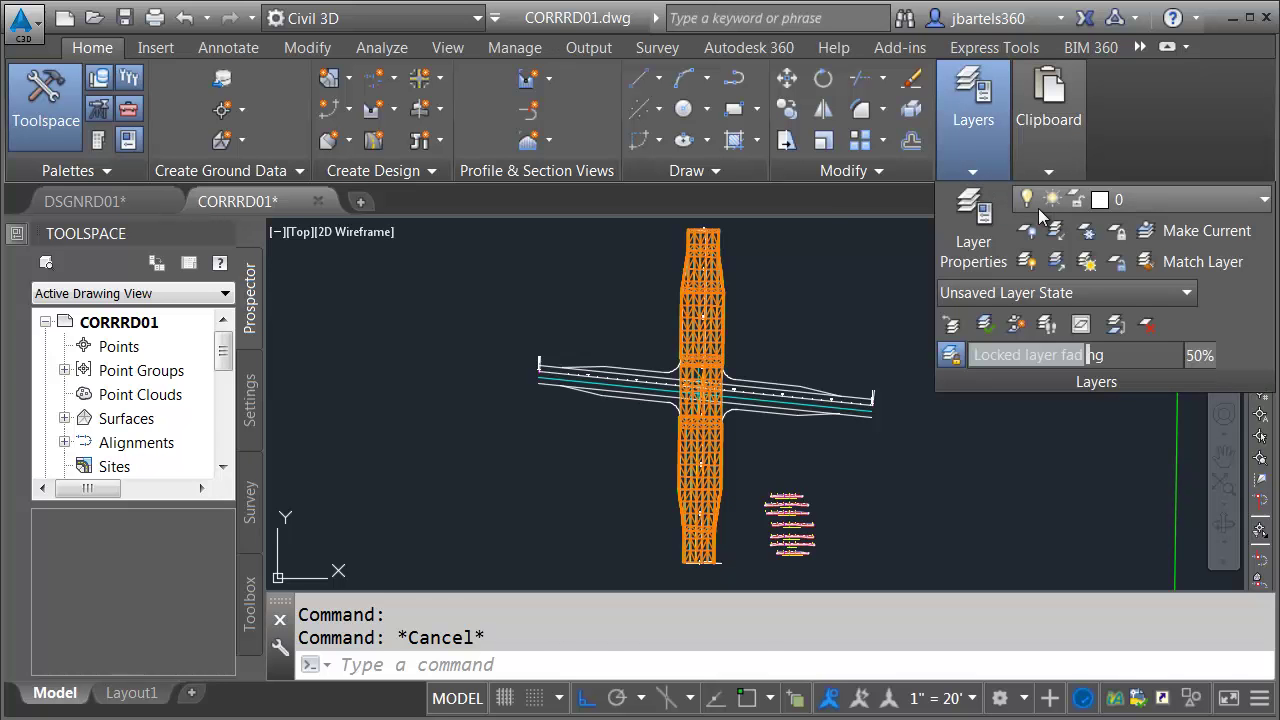
click(1087, 230)
scroll(720, 375, up, 3)
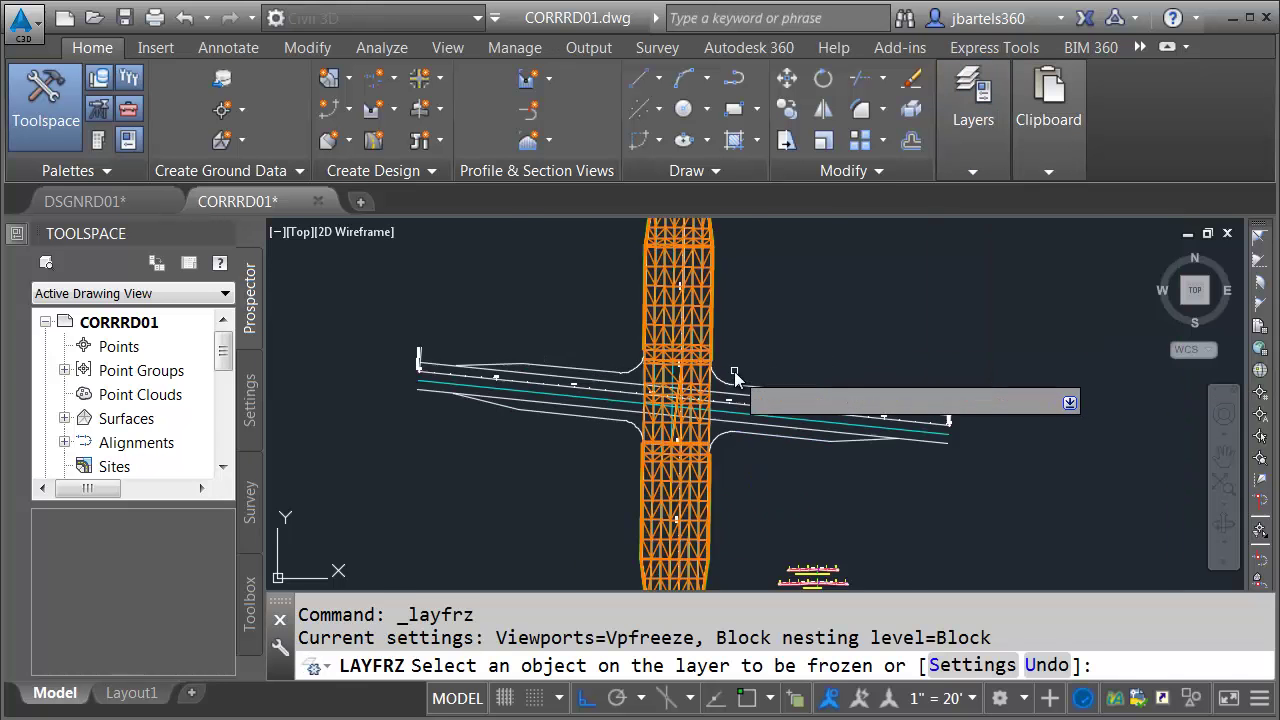
scroll(673, 369, up, 3)
scroll(673, 369, up, 2)
click(694, 387)
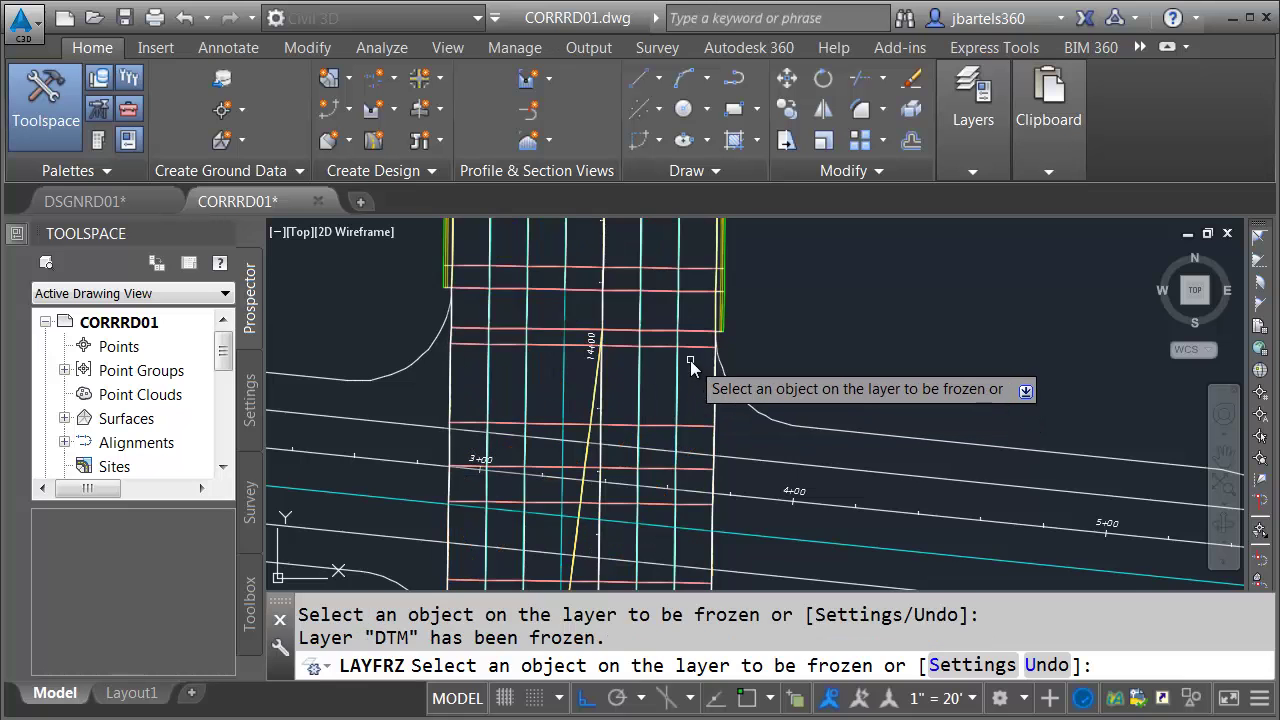
click(665, 348)
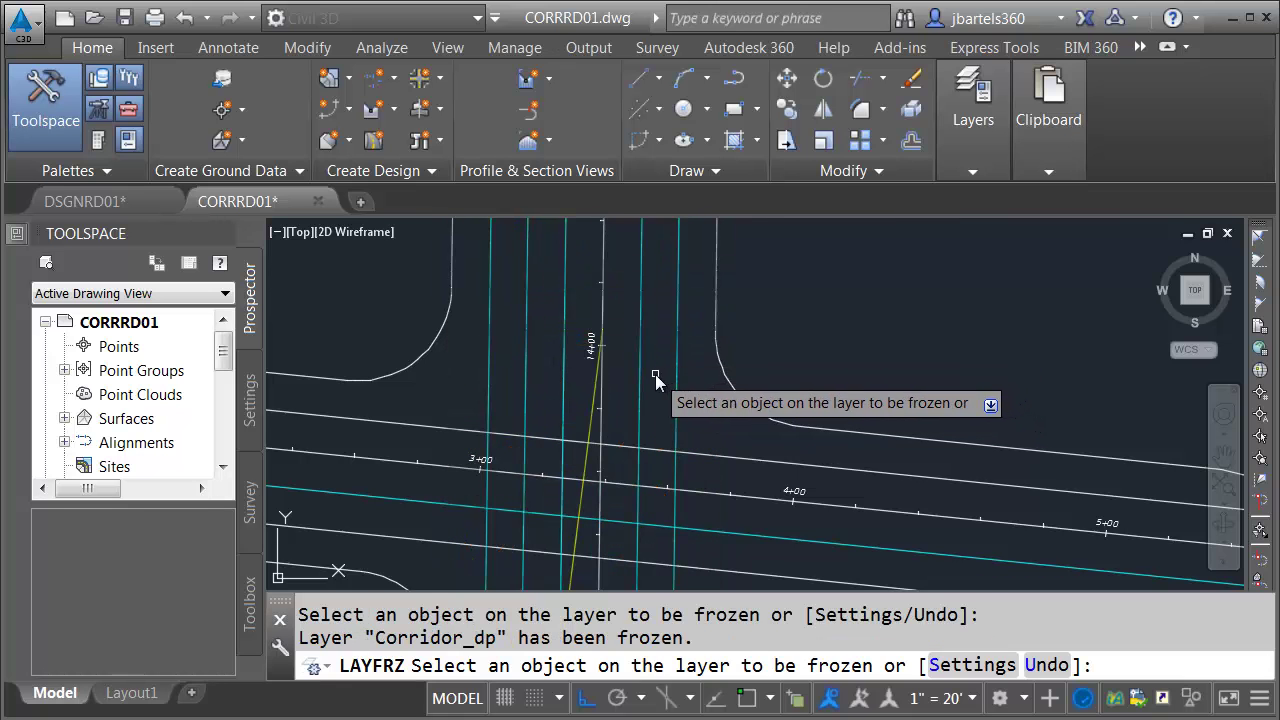
key(Escape)
key(Escape)
scroll(654, 383, down, 5)
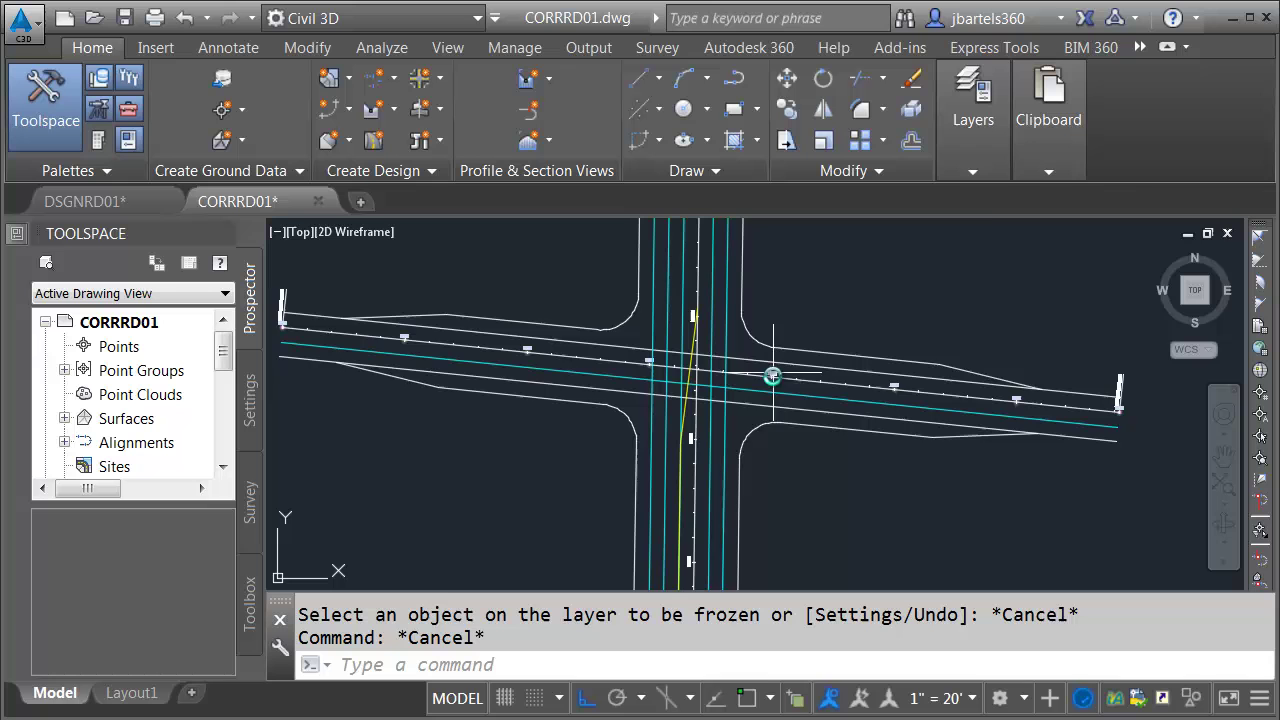
scroll(717, 464, up, 2)
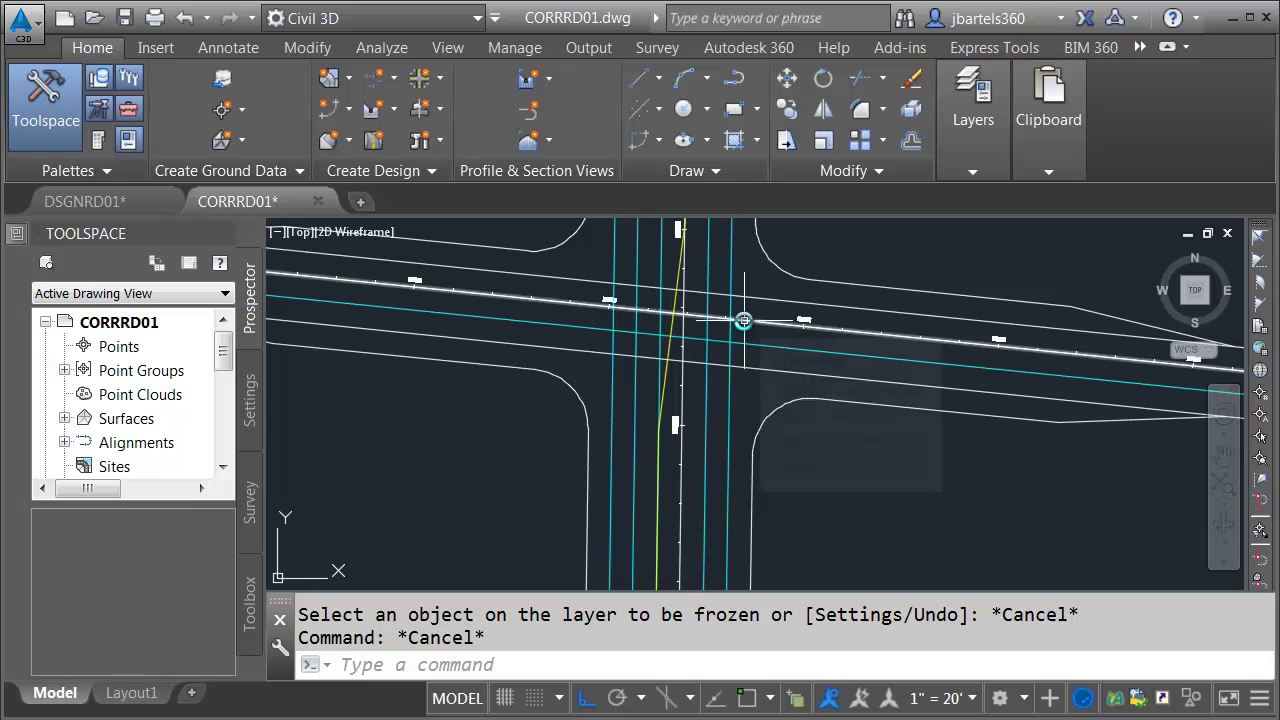
scroll(743, 320, down, 3)
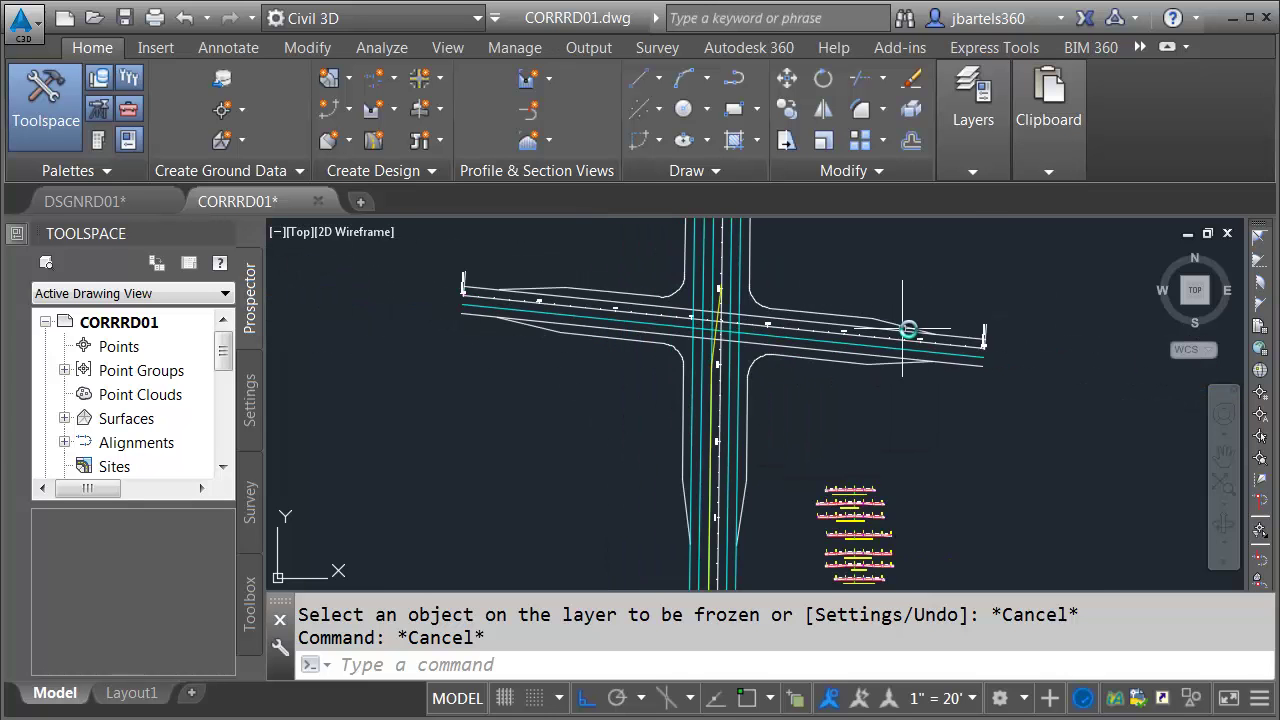
scroll(563, 351, down, 2)
scroll(500, 380, down, 3)
scroll(856, 408, up, 4)
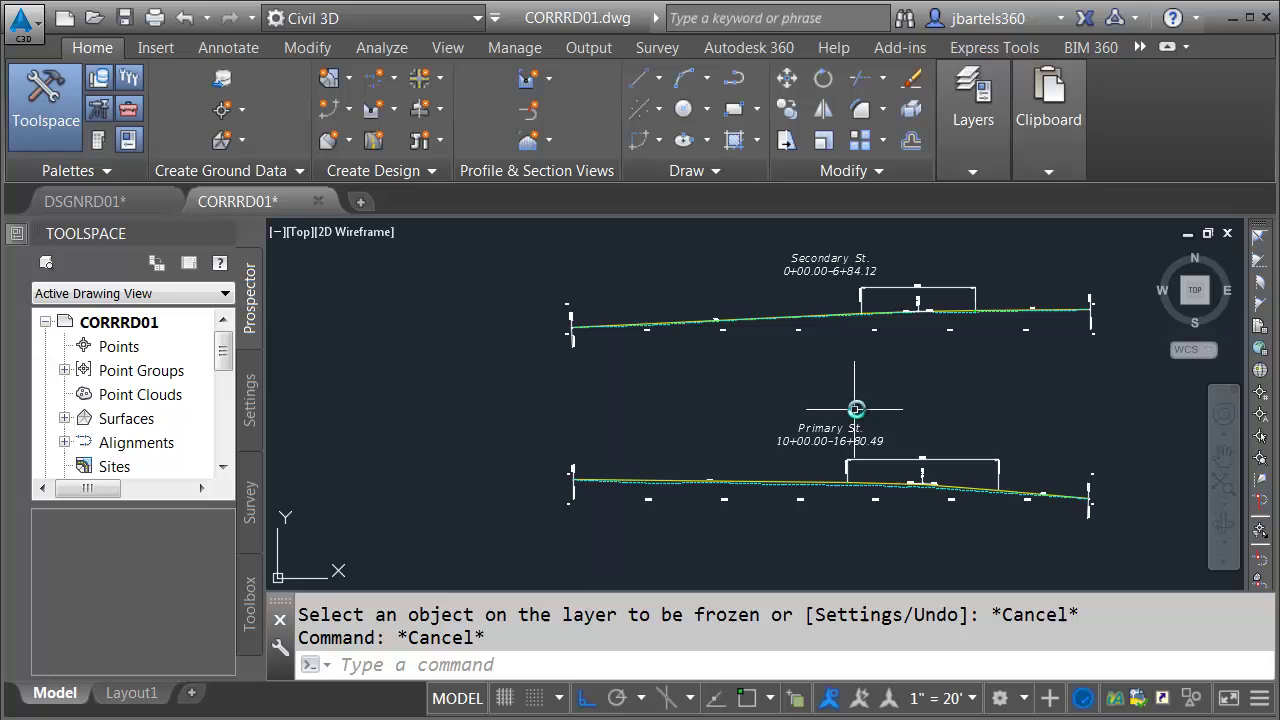
middle_drag(870, 390, 778, 392)
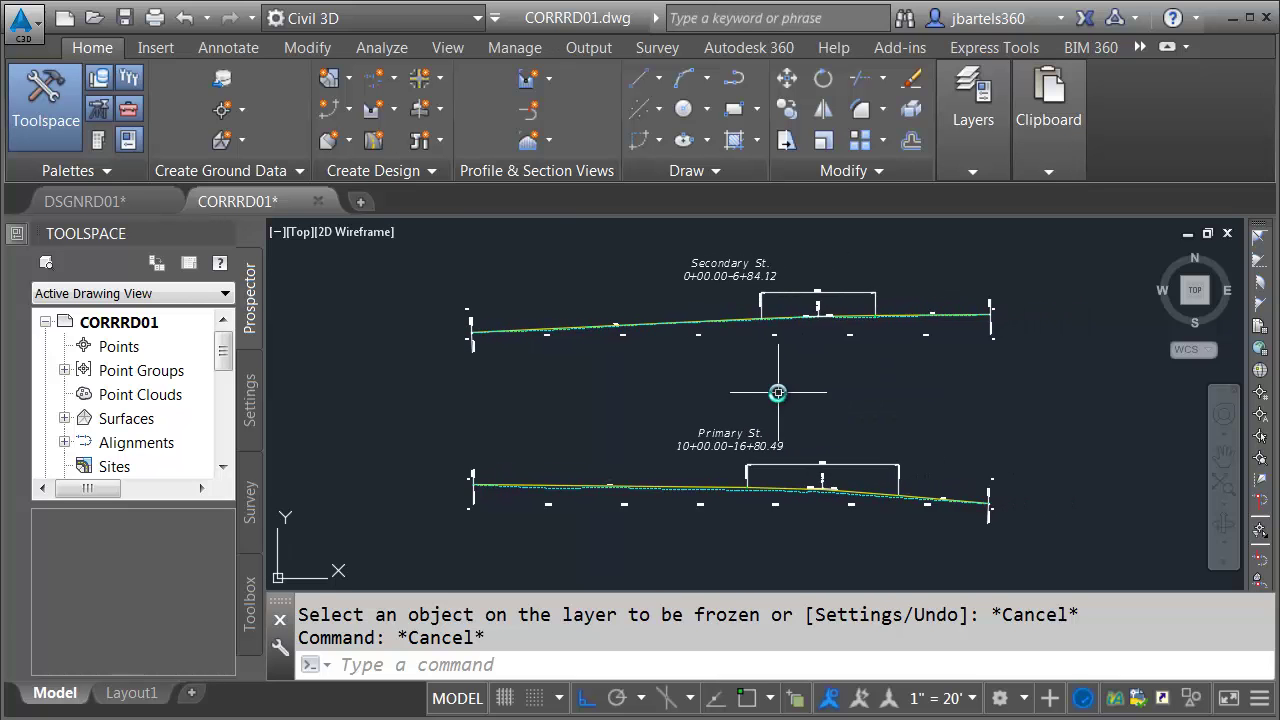
scroll(778, 500, up, 5)
scroll(770, 490, up, 1)
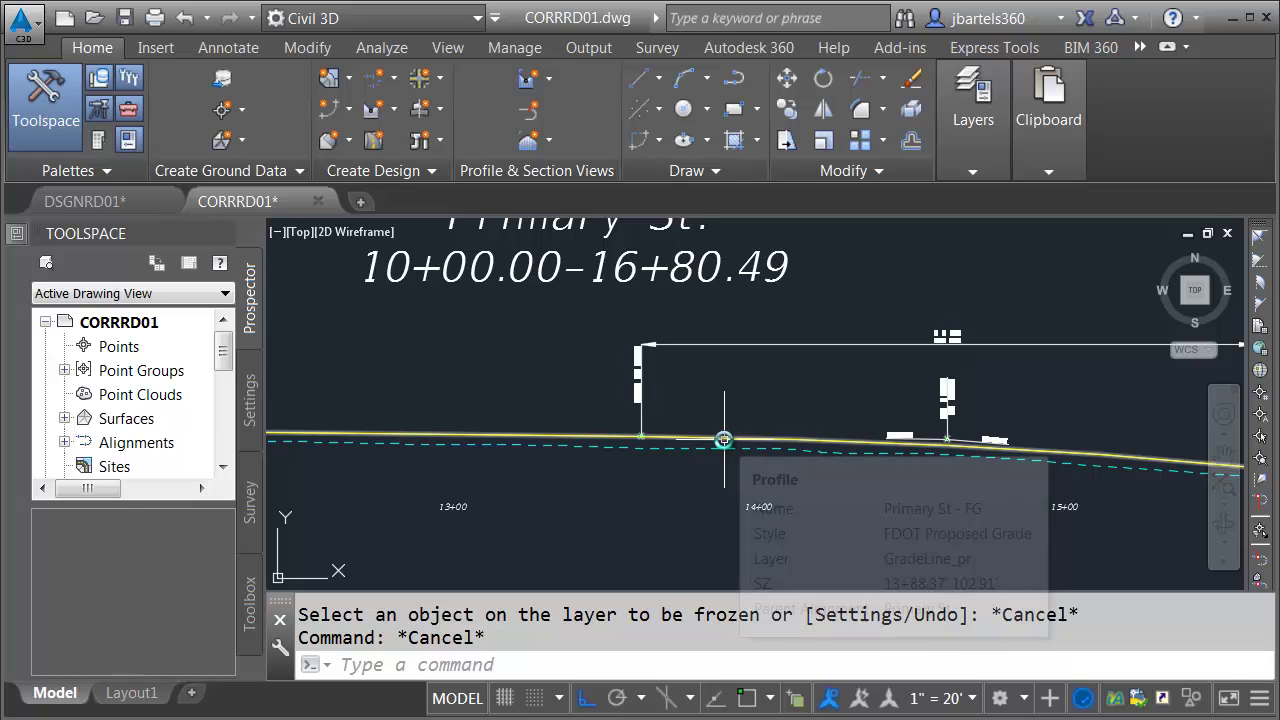
scroll(723, 440, down, 3)
middle_drag(737, 366, 737, 434)
scroll(737, 303, up, 4)
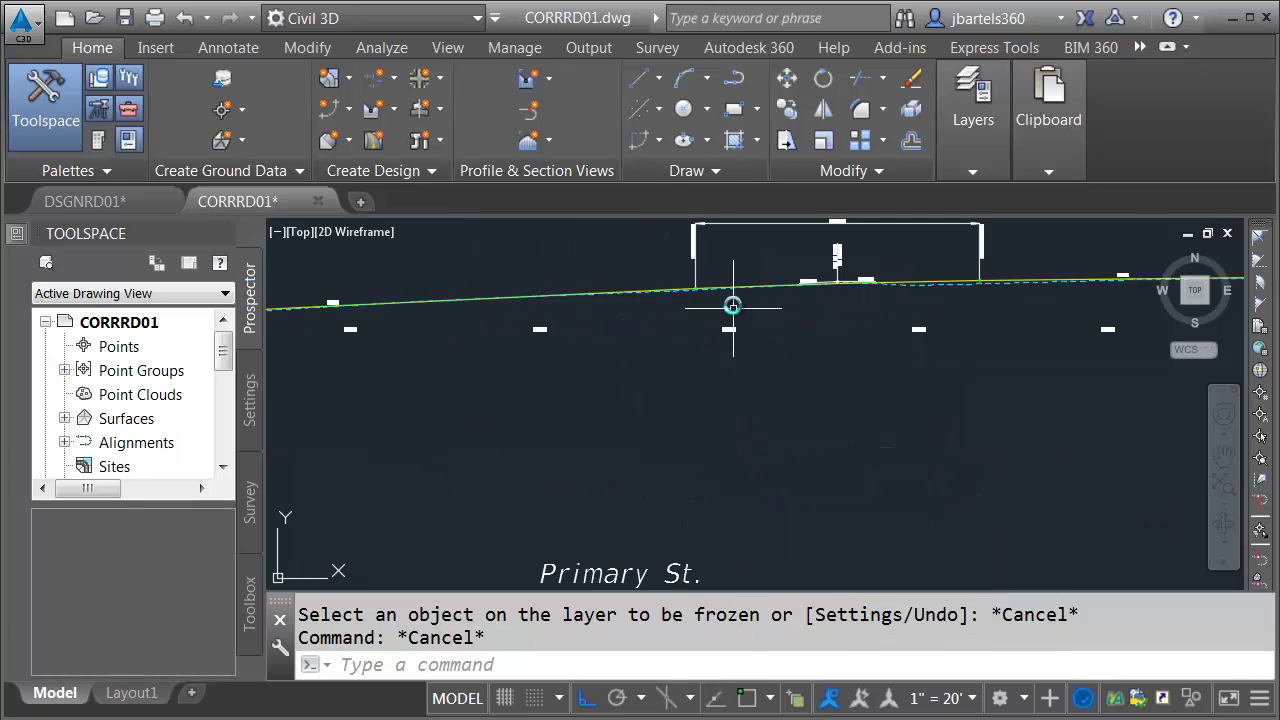
scroll(727, 279, up, 1)
scroll(727, 279, up, 2)
scroll(703, 298, up, 1)
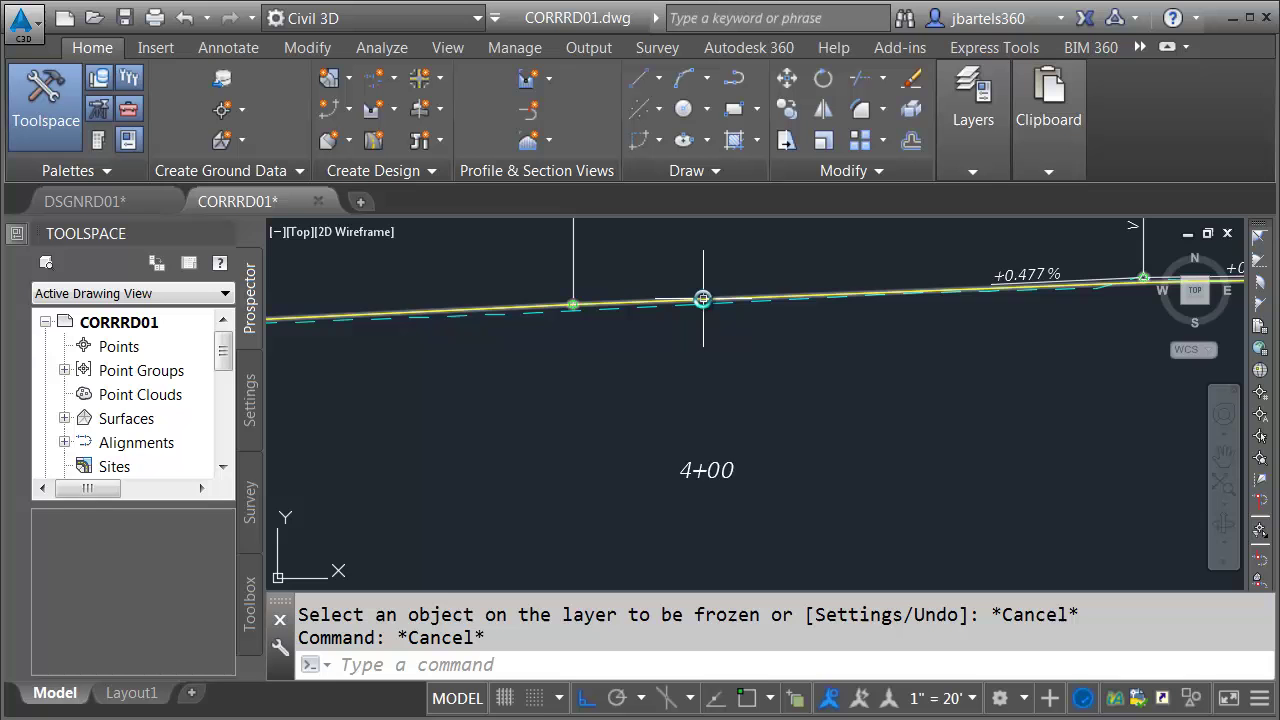
scroll(703, 298, down, 3)
mouse_move(851, 386)
middle_down()
mouse_move(706, 400)
mouse_move(803, 400)
middle_up()
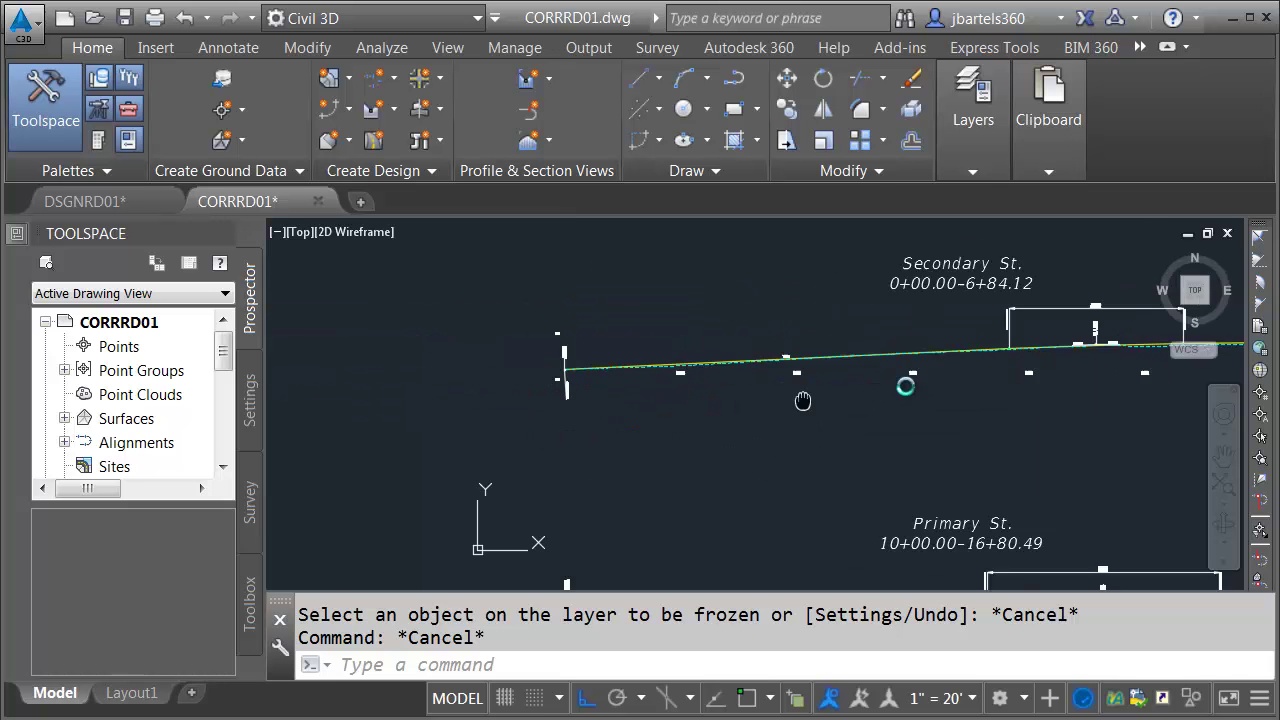
scroll(914, 391, down, 2)
scroll(609, 420, down, 1)
scroll(611, 415, up, 1)
scroll(613, 413, up, 1)
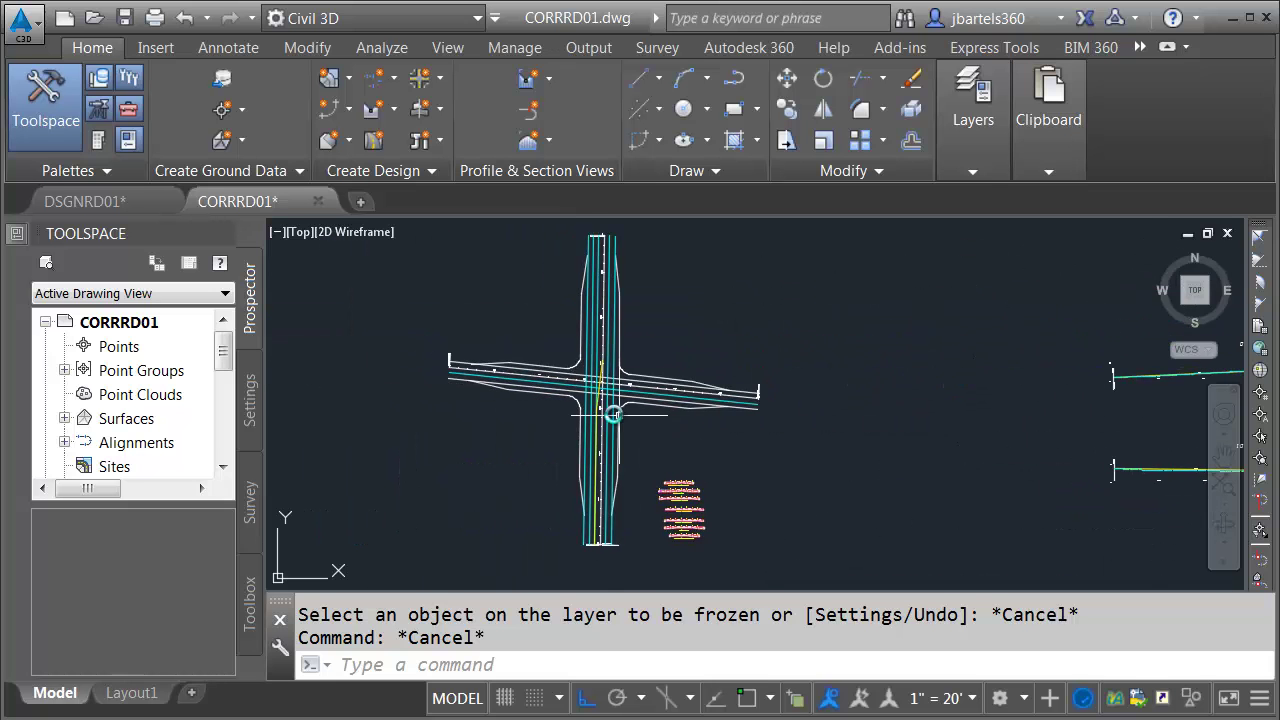
scroll(613, 413, up, 2)
scroll(597, 394, up, 2)
middle_drag(597, 394, 681, 448)
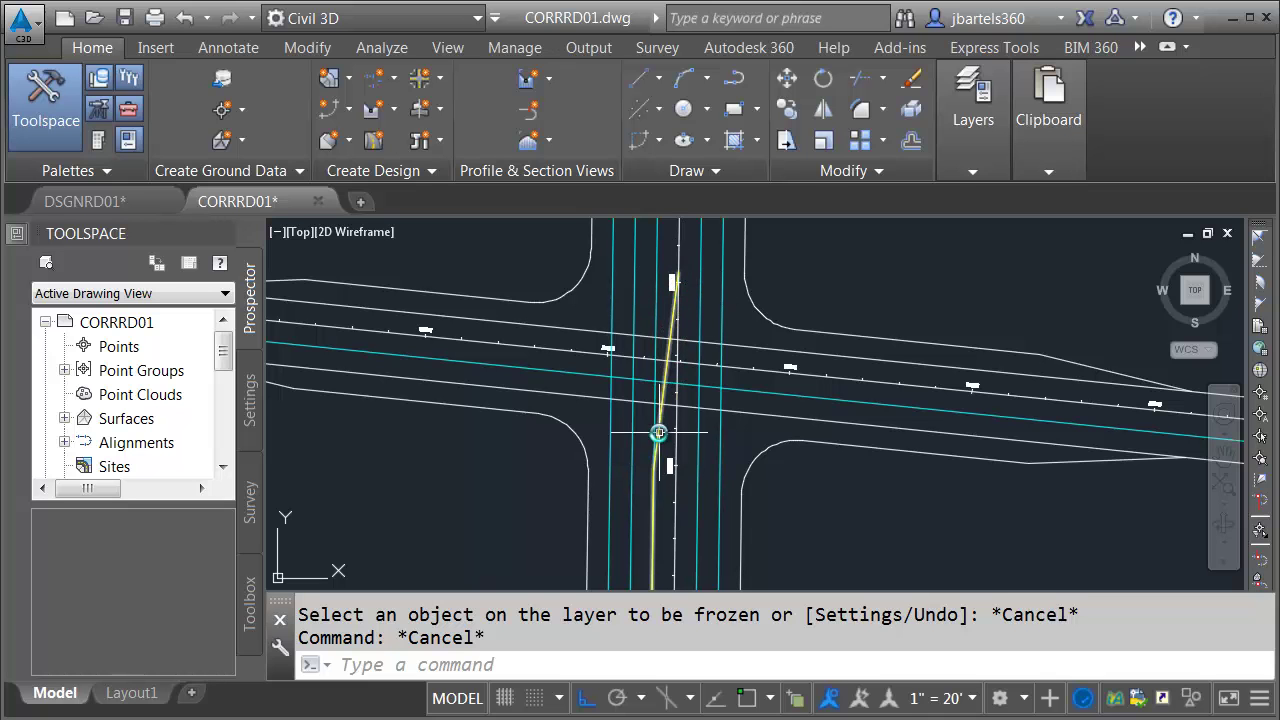
scroll(657, 440, down, 4)
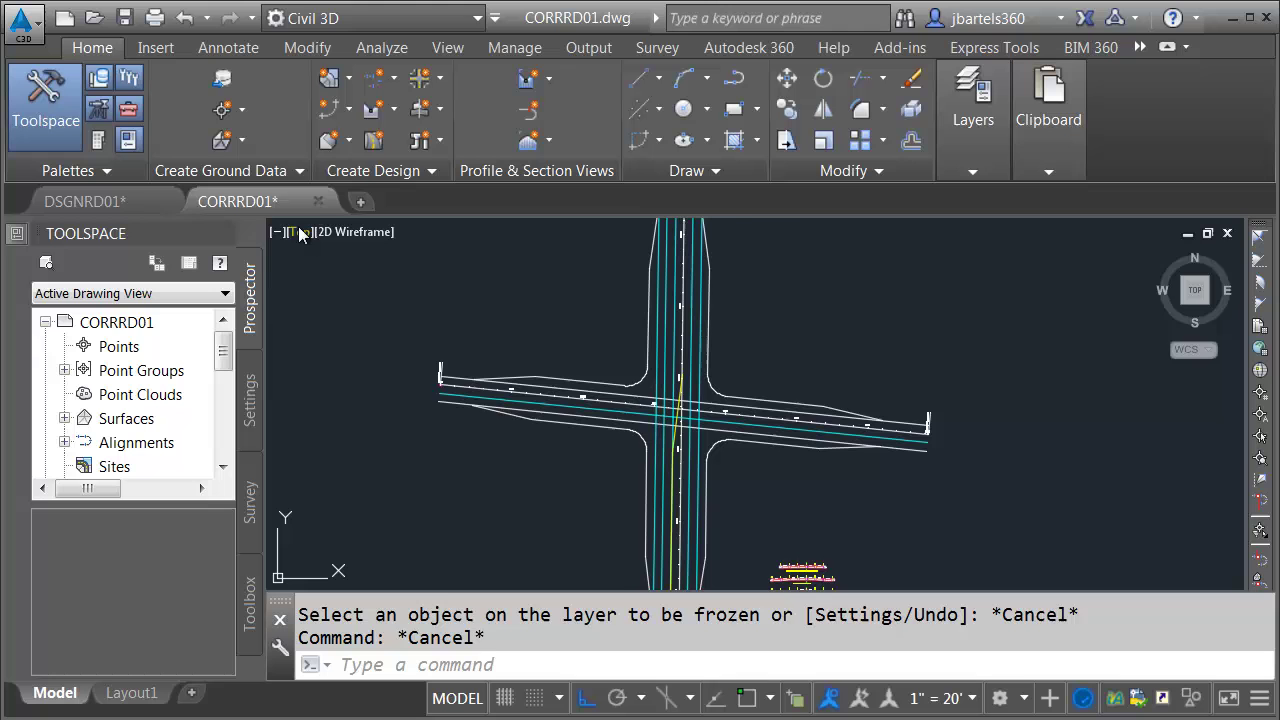
Return to DSGNRD01 and frame all four approaches, including the north road and hatched tapers.
click(118, 204)
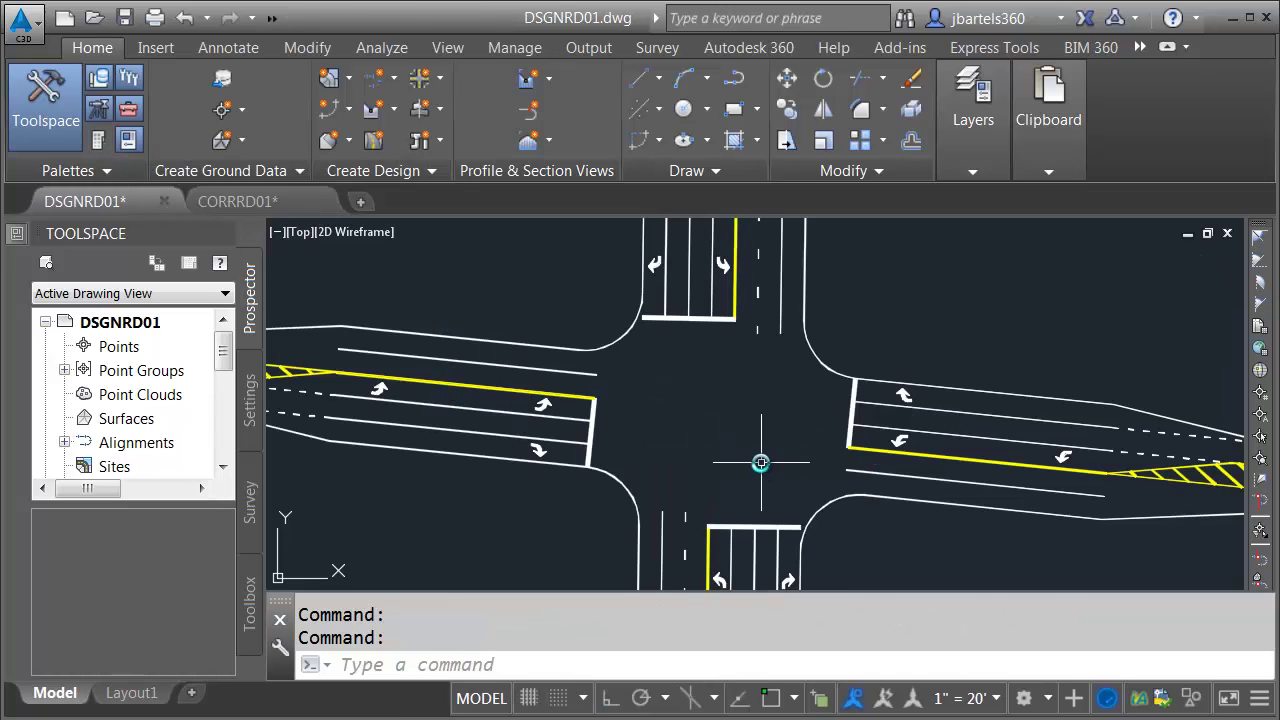
scroll(768, 468, down, 4)
scroll(790, 450, up, 1)
scroll(750, 490, up, 1)
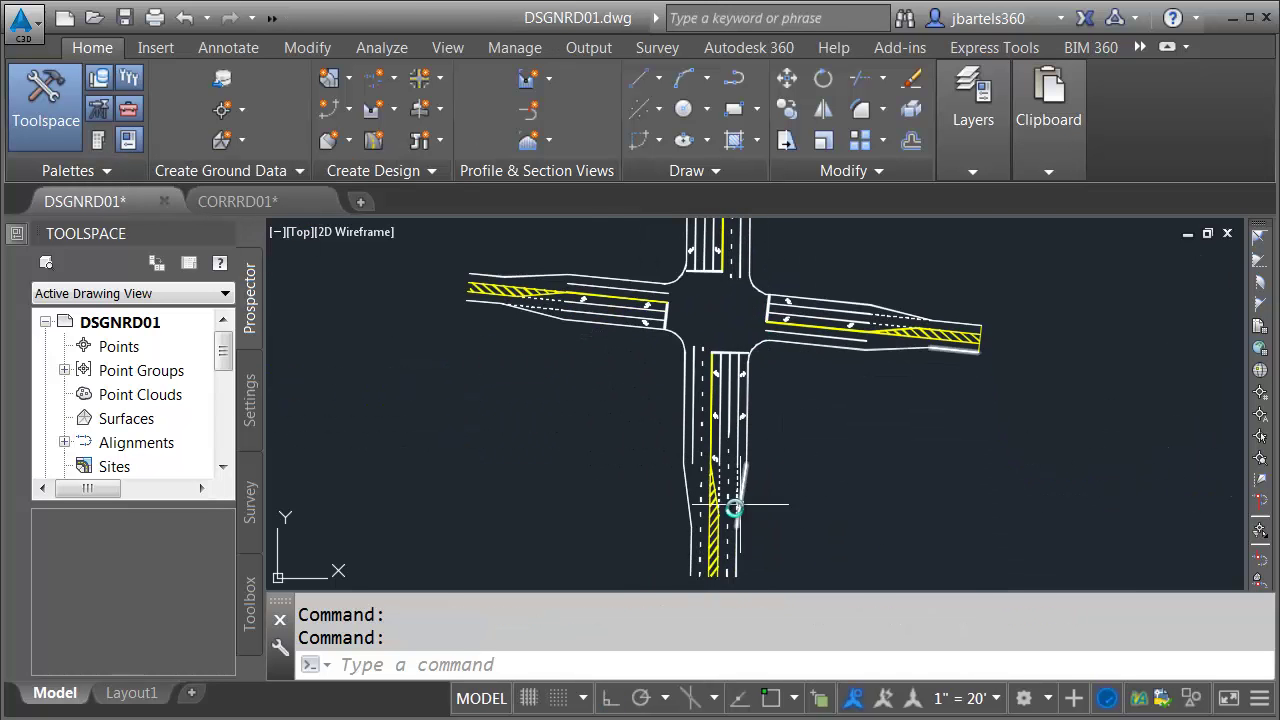
scroll(720, 520, up, 1)
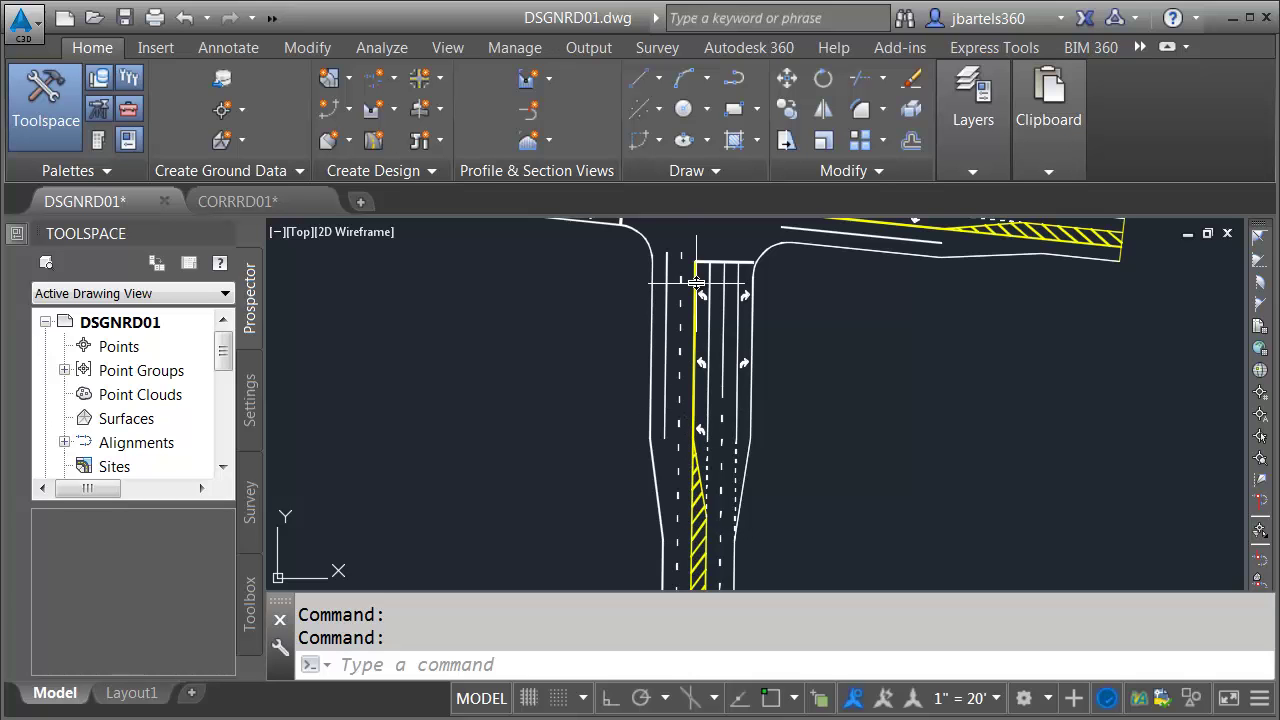
middle_drag(694, 271, 671, 507)
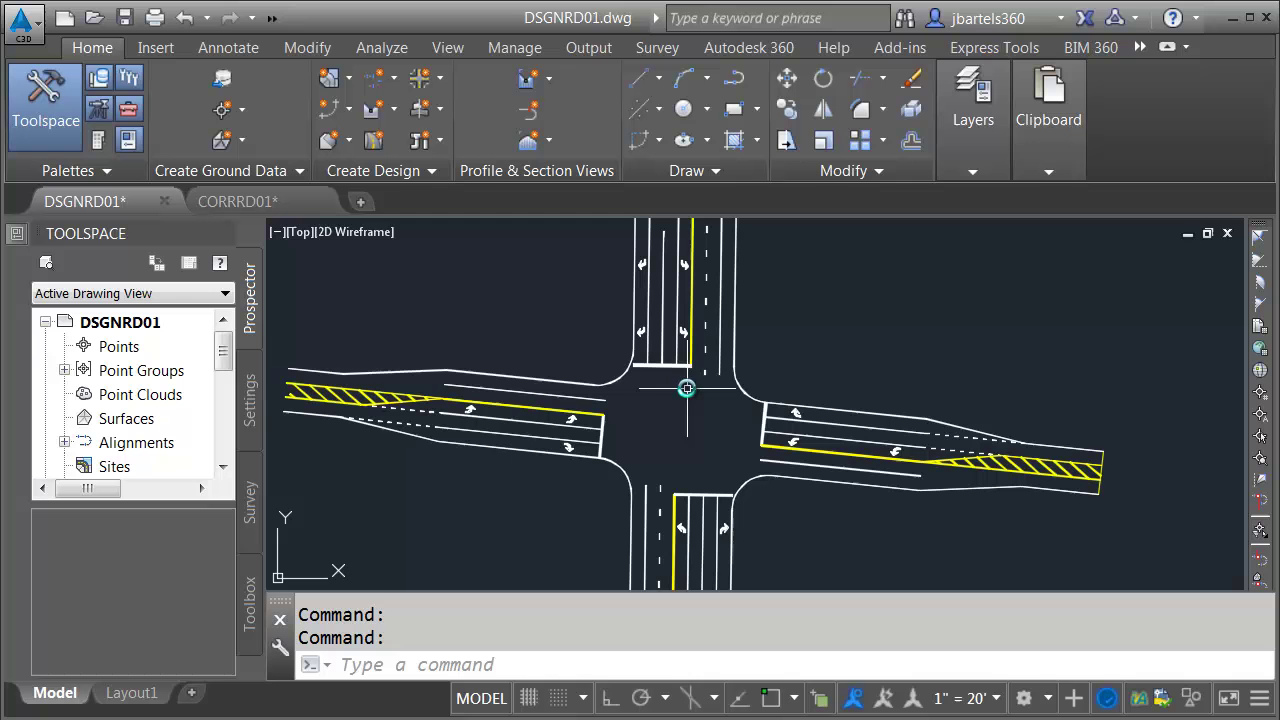
middle_drag(691, 362, 697, 486)
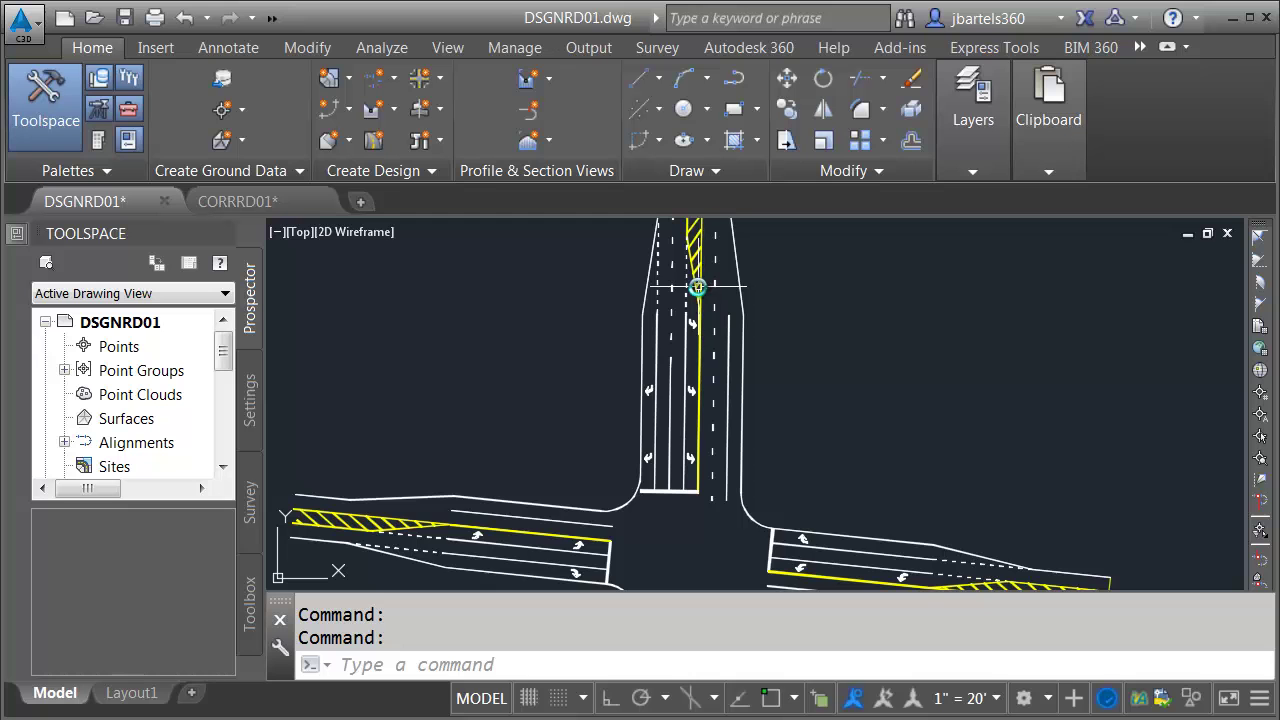
scroll(691, 290, down, 2)
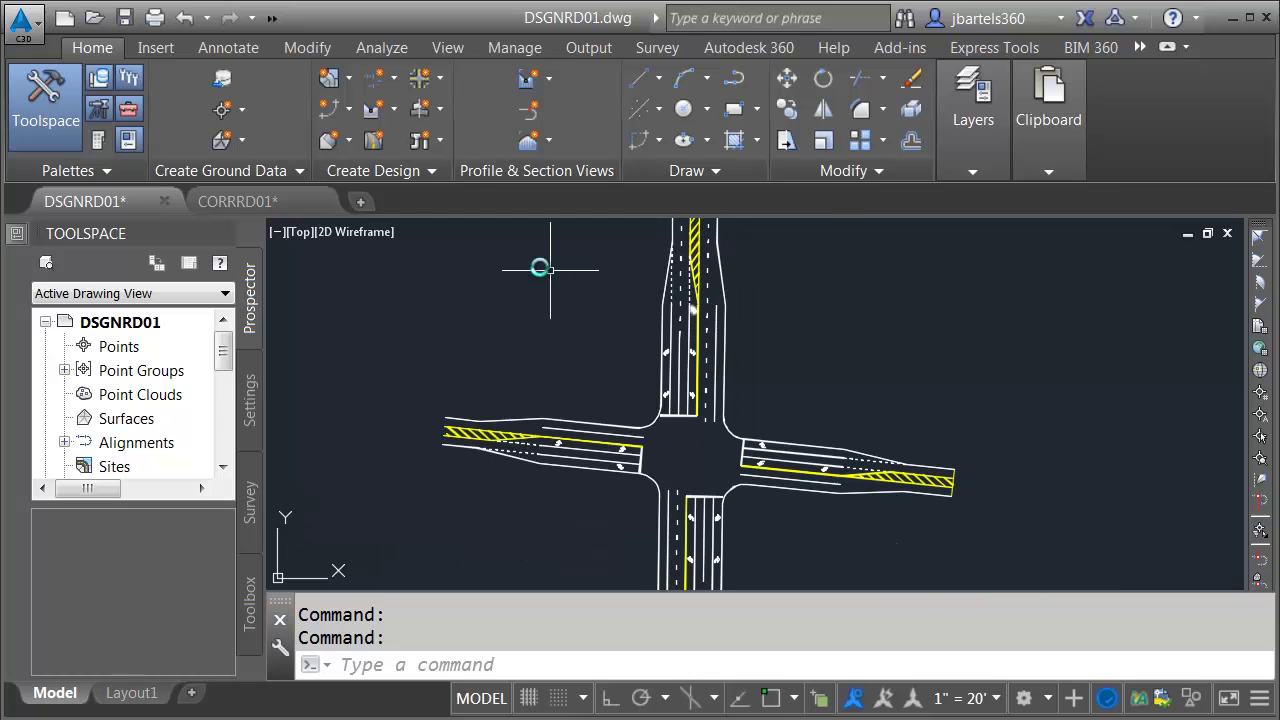
In CORRRD01, inspect the section assemblies, including the NO OUTSIDE LANES assembly.
click(250, 204)
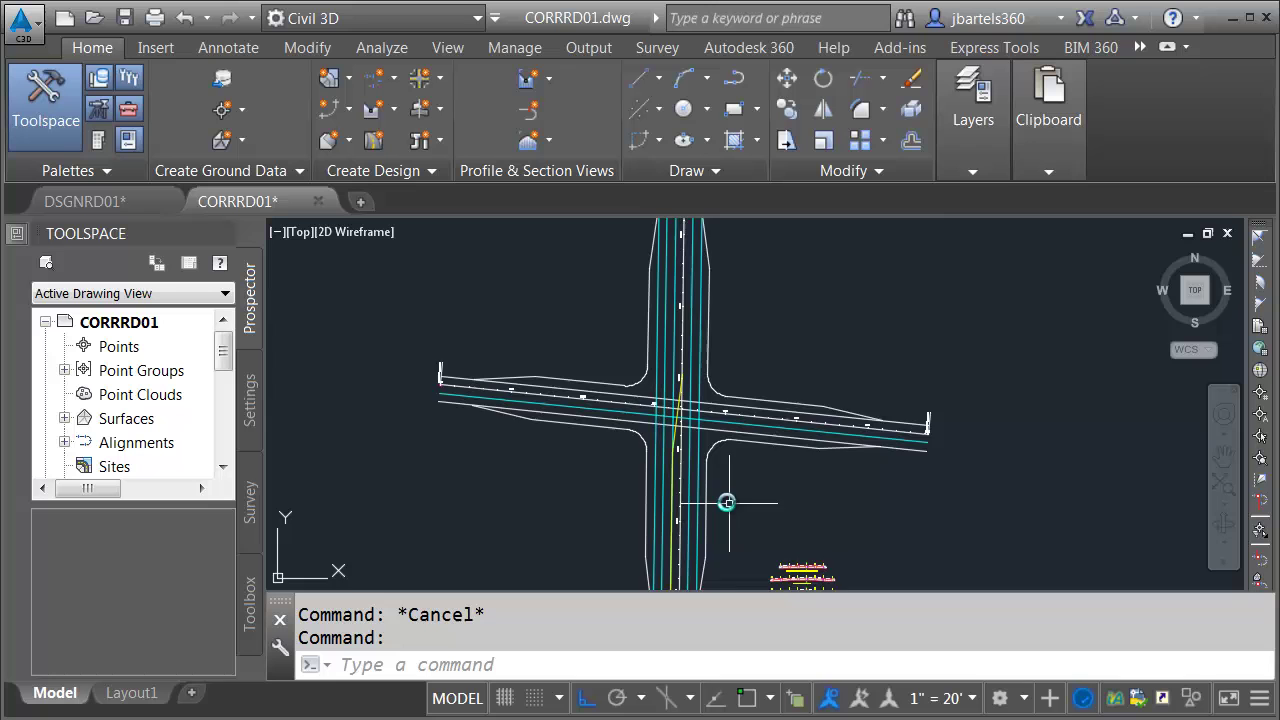
middle_drag(727, 502, 700, 363)
scroll(749, 500, up, 2)
scroll(748, 502, up, 2)
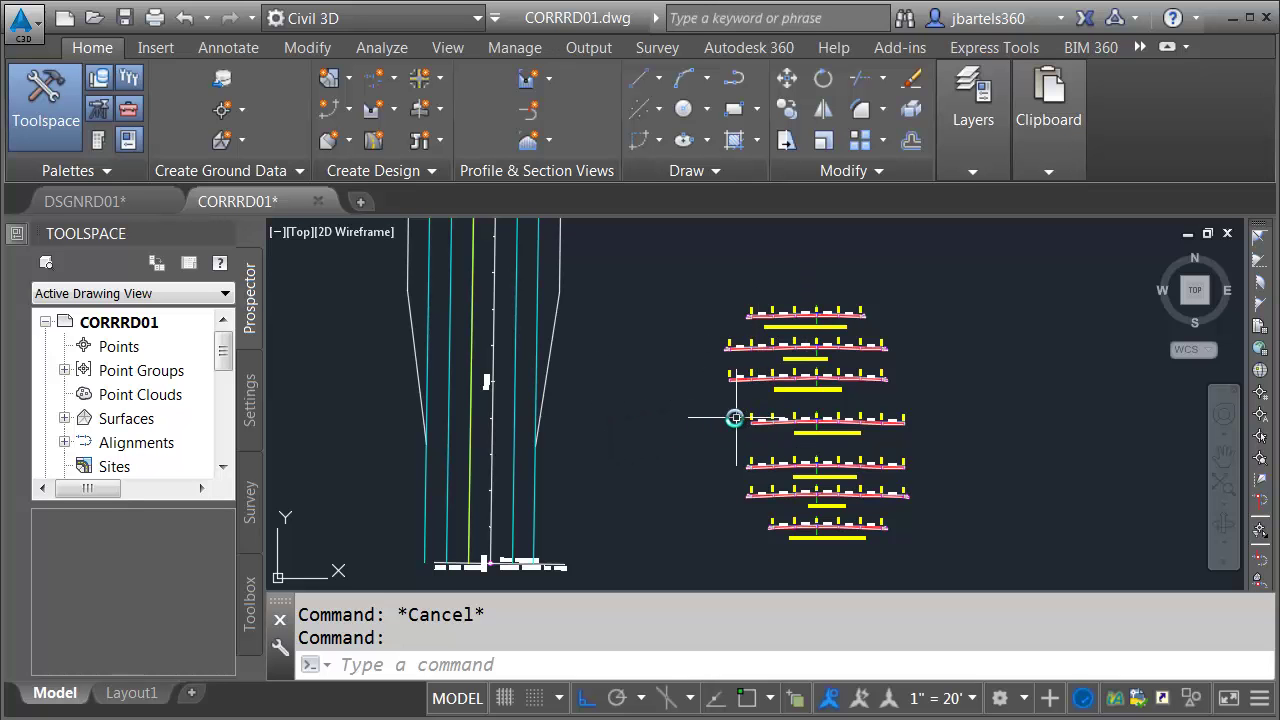
scroll(790, 486, up, 3)
scroll(812, 494, up, 3)
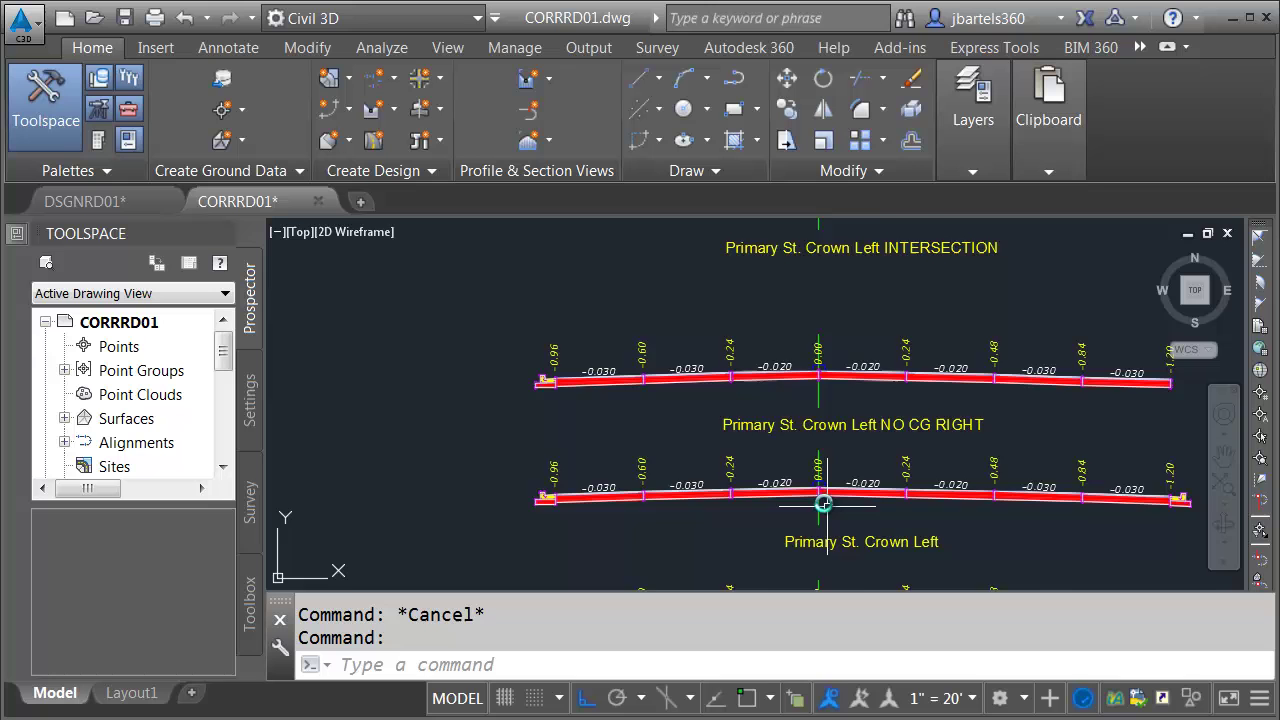
scroll(780, 500, up, 2)
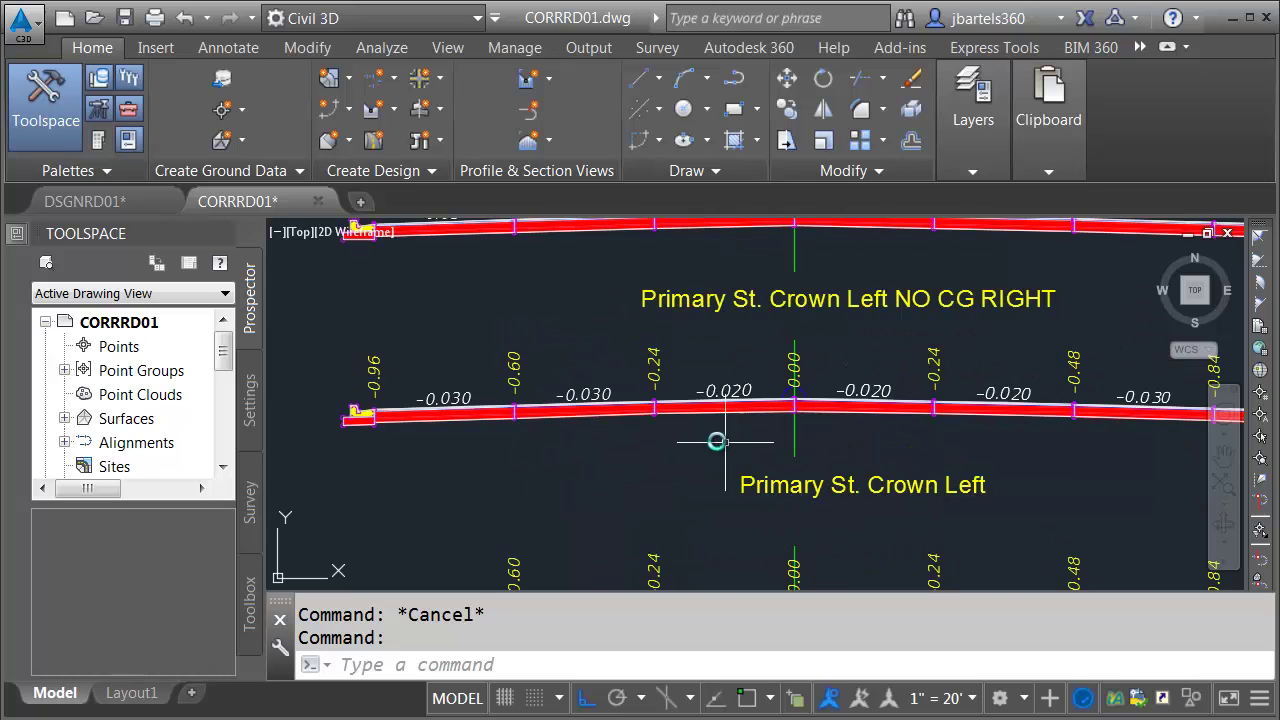
scroll(710, 452, down, 3)
scroll(720, 323, down, 4)
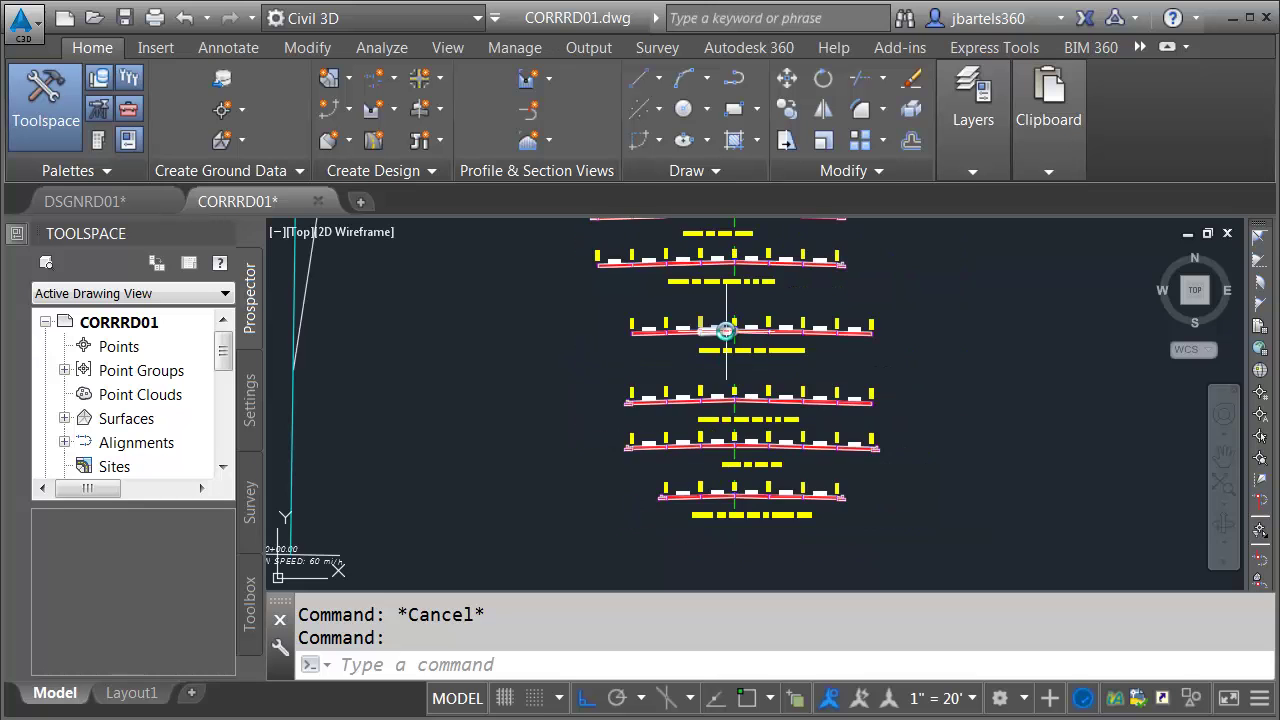
scroll(715, 386, up, 6)
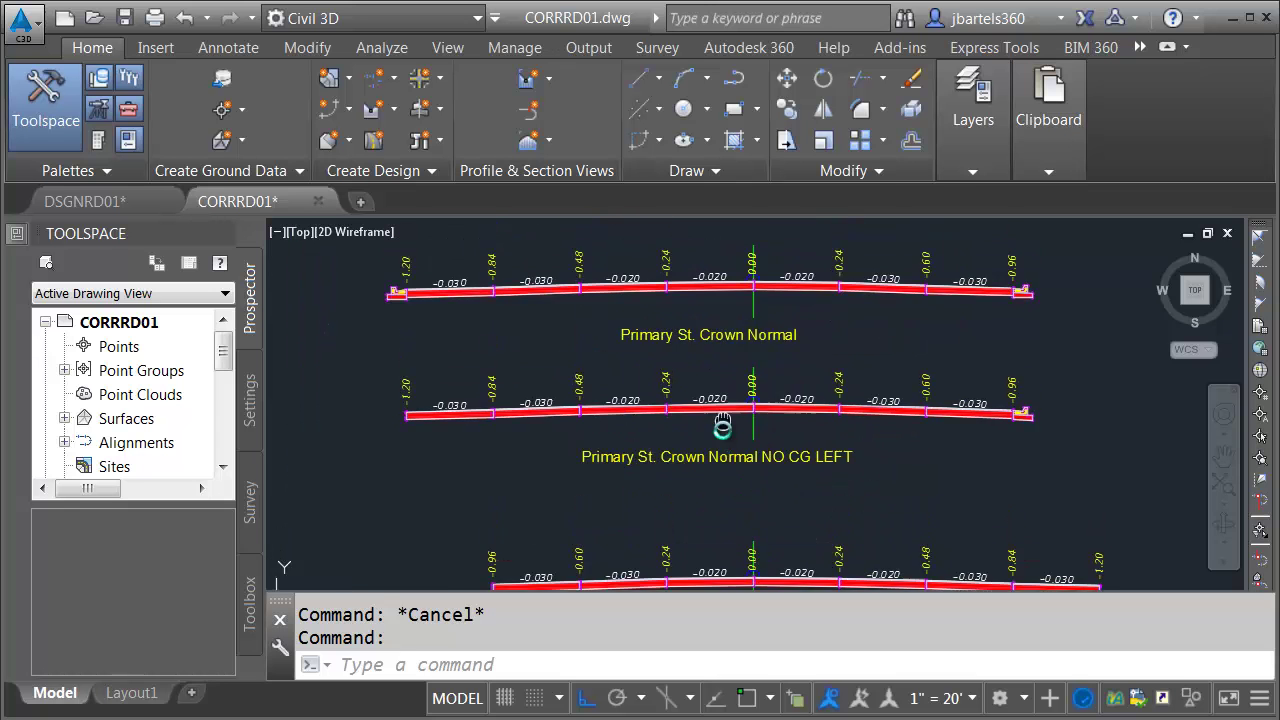
scroll(722, 390, up, 2)
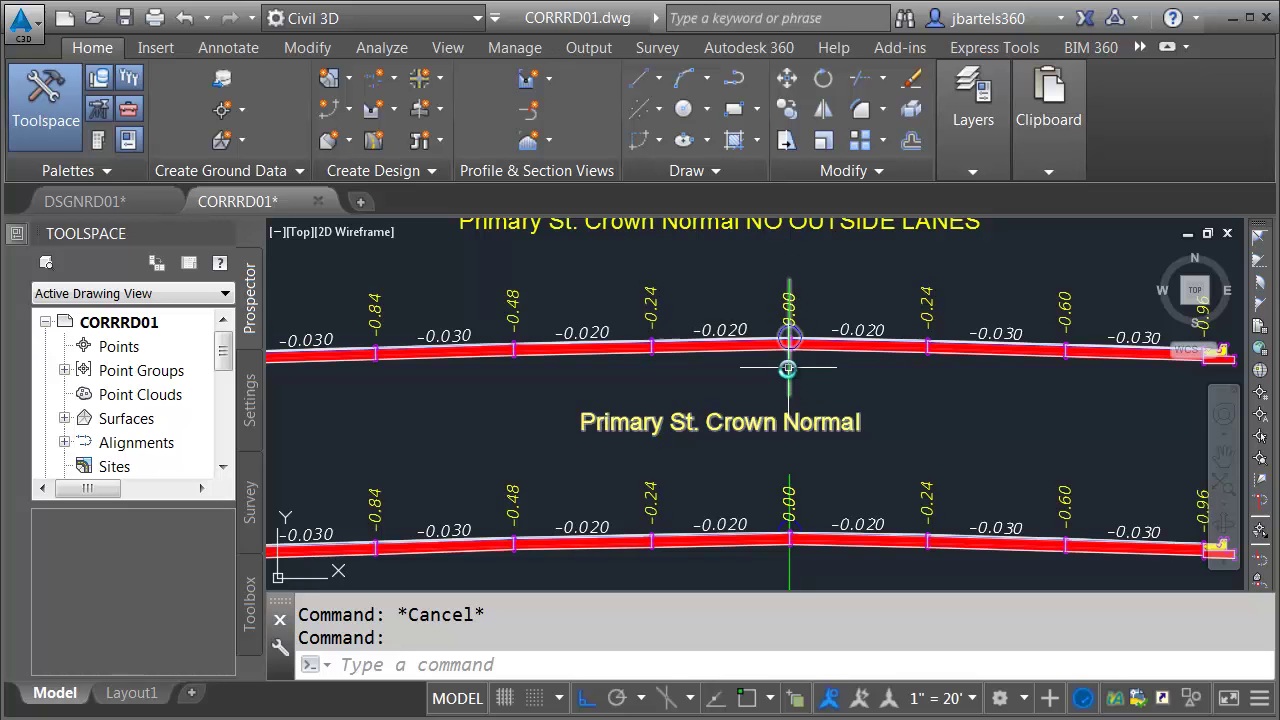
scroll(792, 372, down, 2)
scroll(749, 371, down, 1)
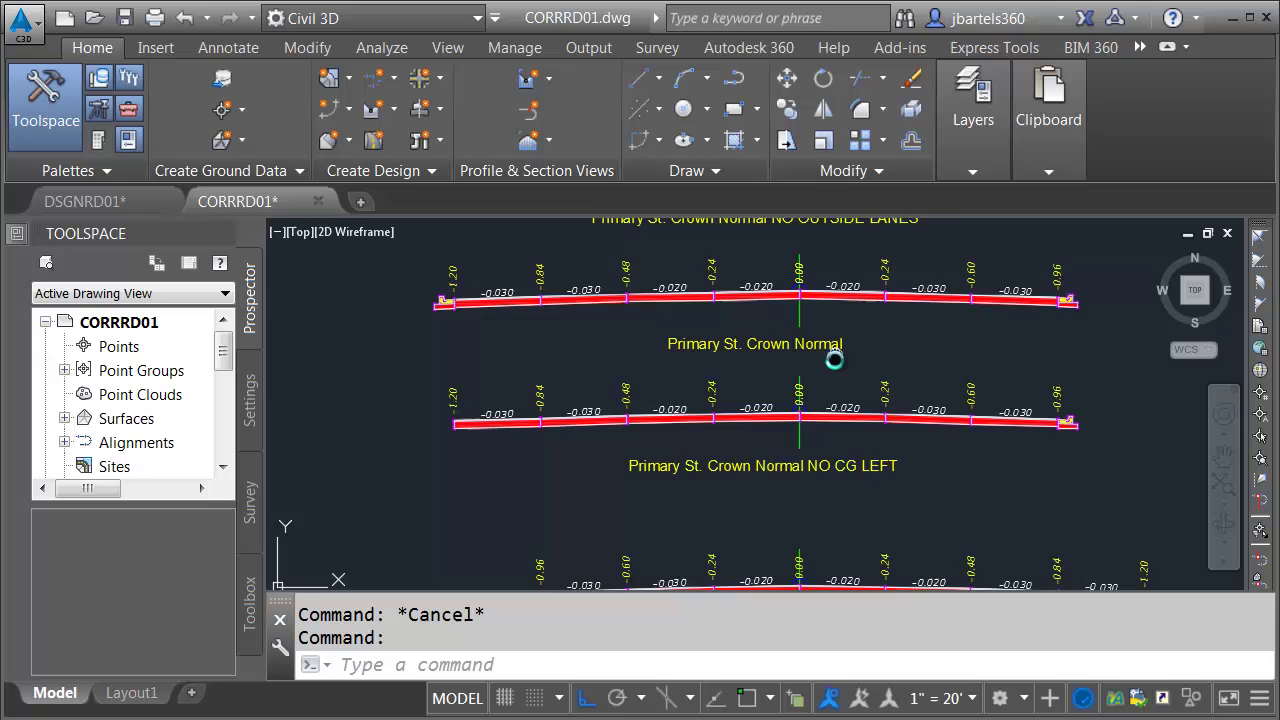
middle_drag(832, 357, 830, 475)
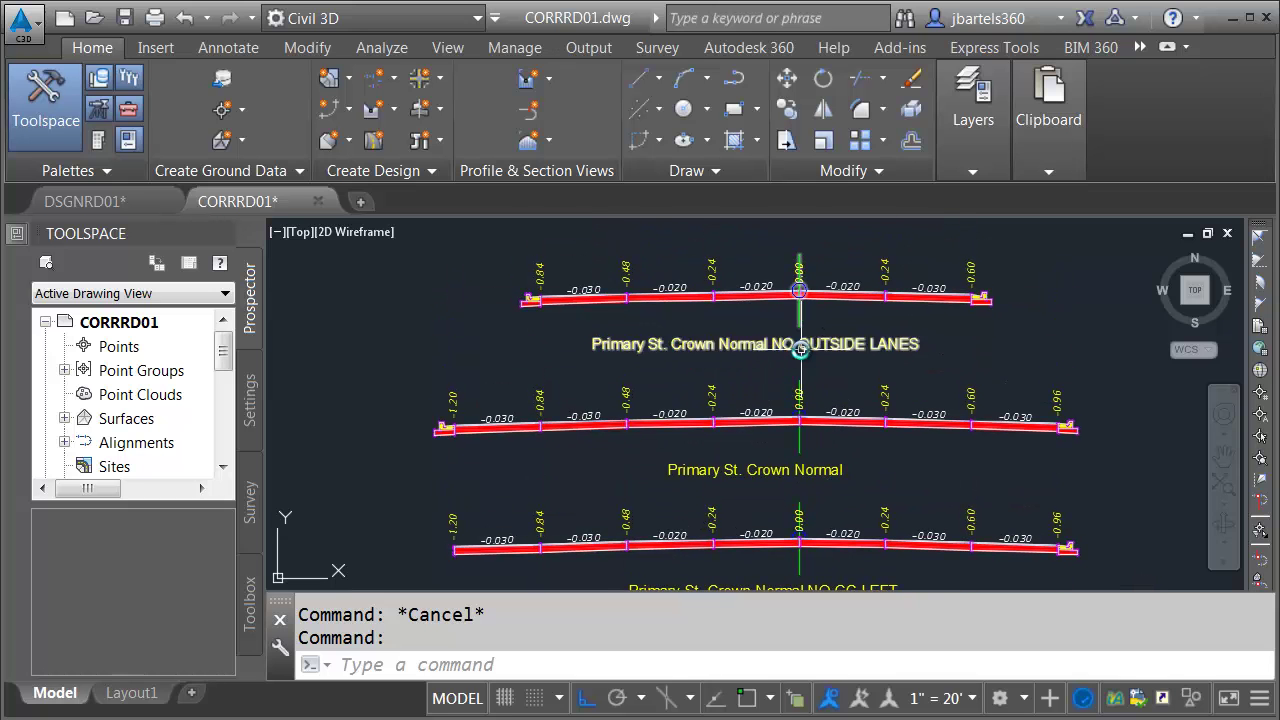
scroll(936, 357, down, 2)
scroll(734, 351, down, 3)
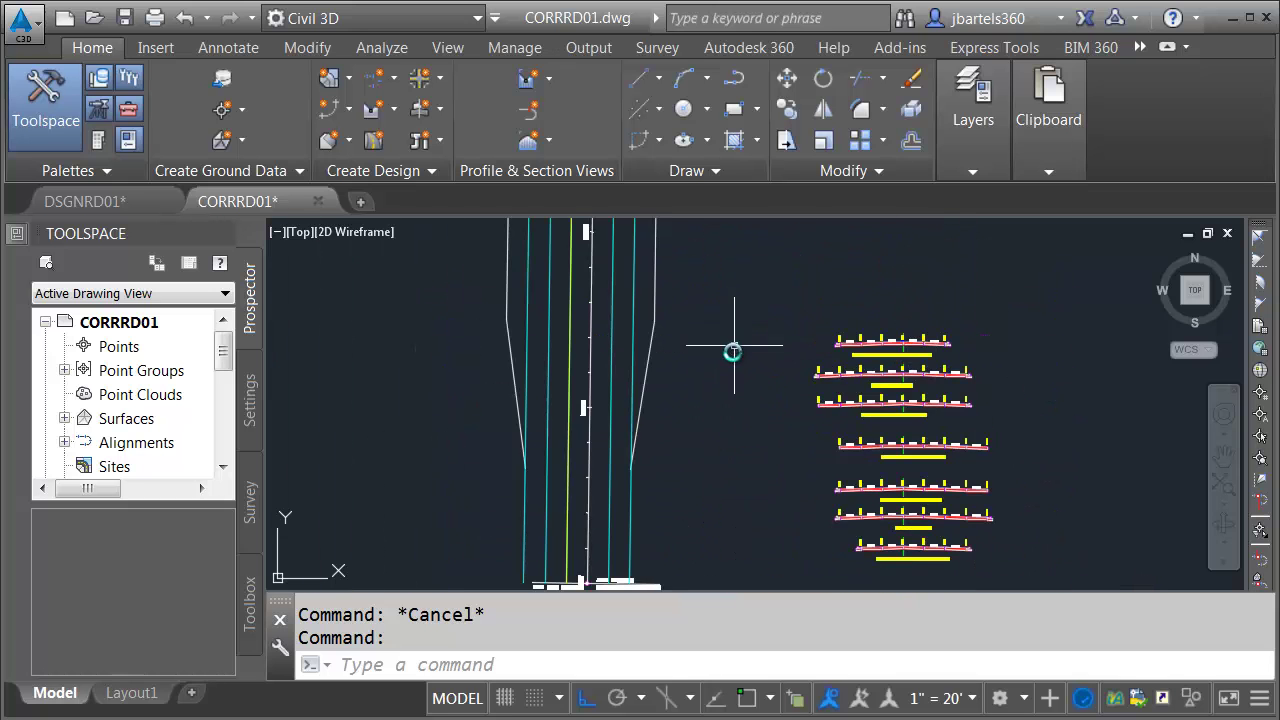
scroll(734, 314, down, 2)
Restore the previous layer state with Layer Previous over the intersection.
middle_drag(734, 314, 857, 348)
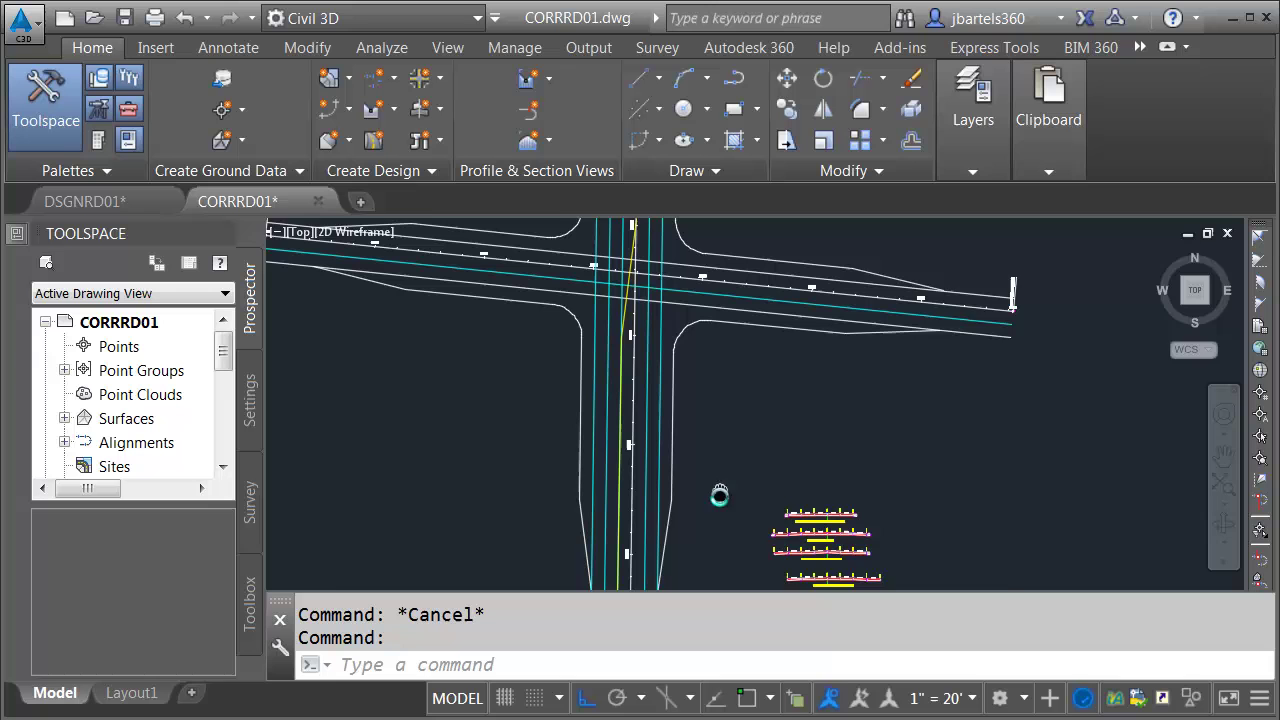
click(970, 168)
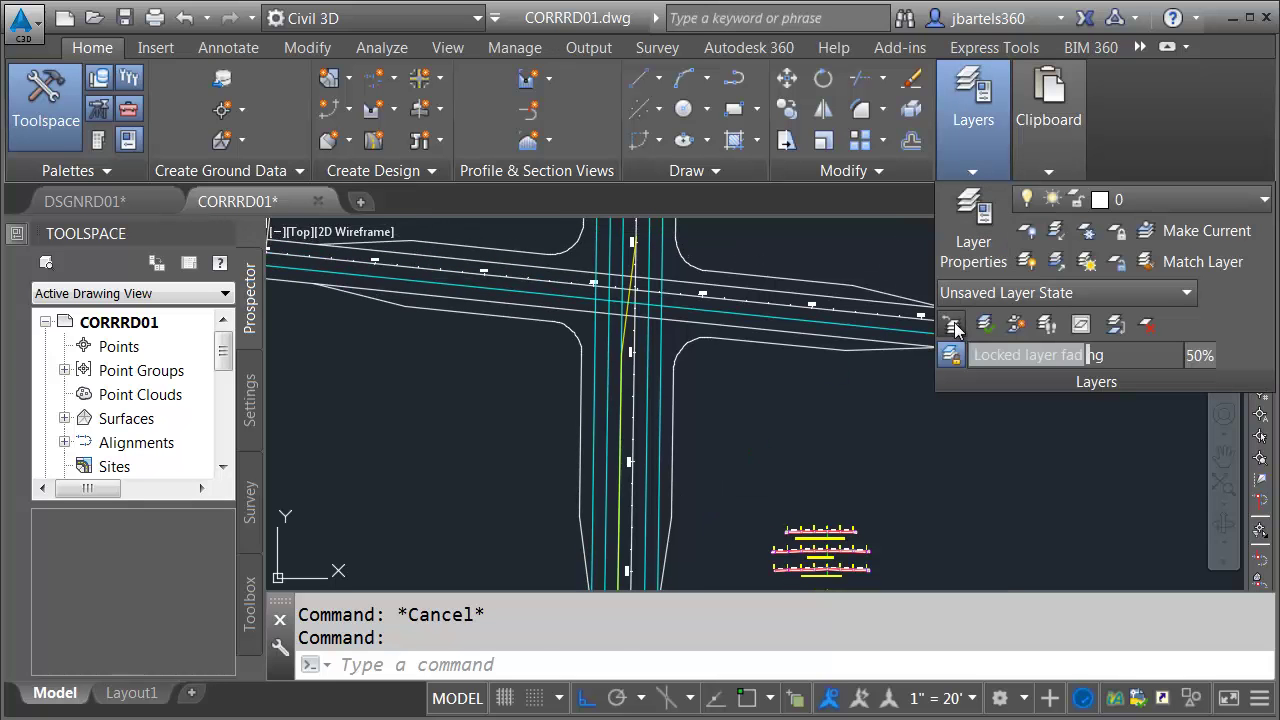
click(953, 326)
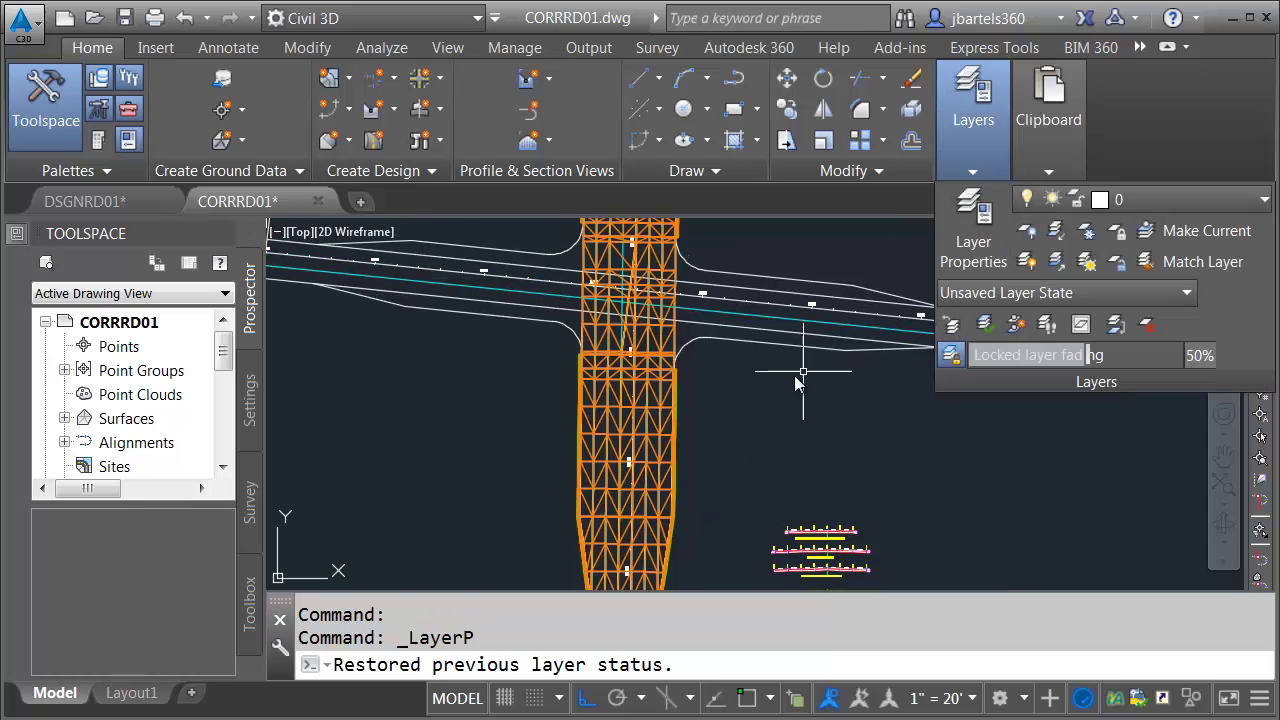
Set the Primary St TOP surface style to _No Display.
click(670, 345)
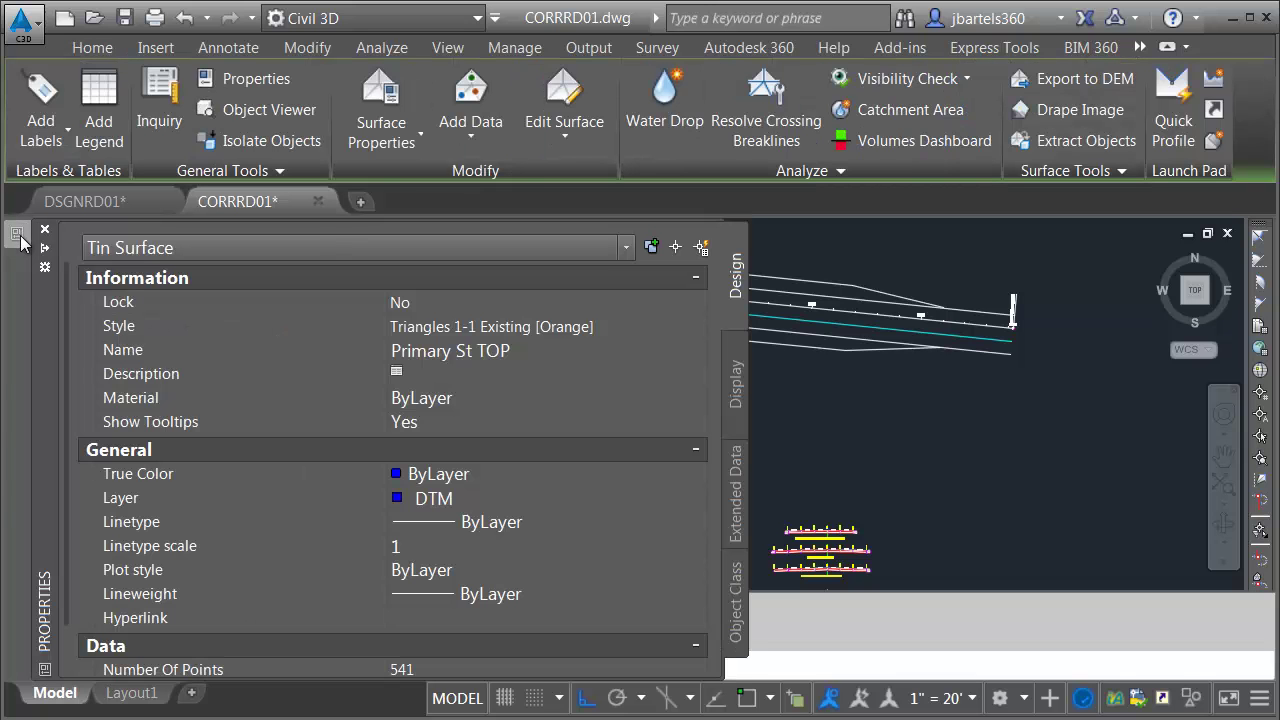
click(455, 330)
click(465, 357)
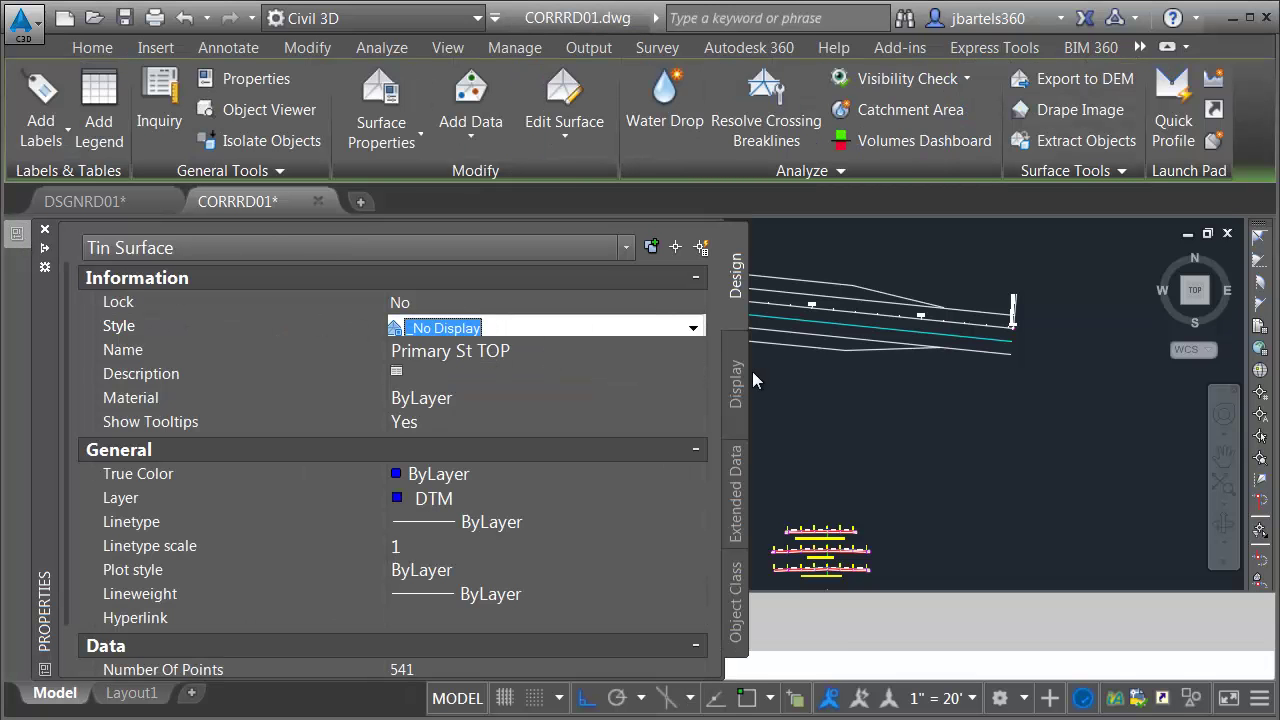
key(Escape)
key(Escape)
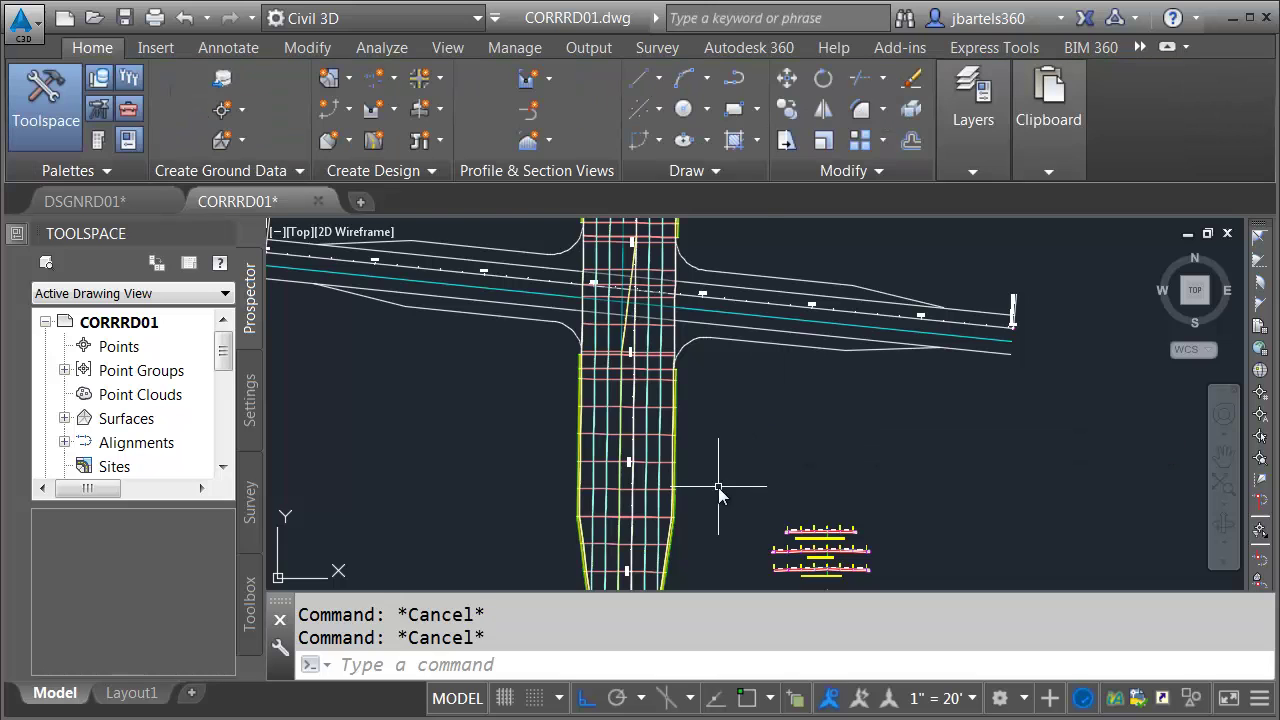
middle_drag(723, 520, 743, 323)
scroll(659, 484, up, 4)
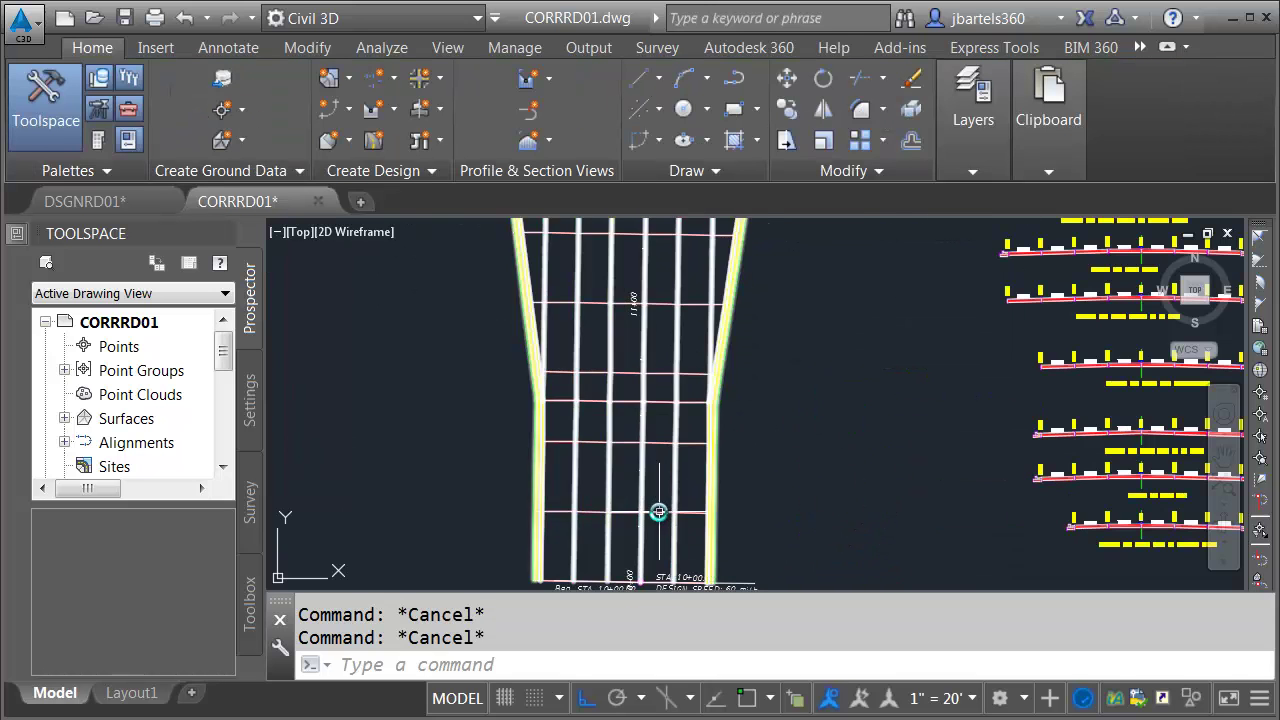
Start Edit Targets on a corridor region and view the crossing road alignments.
click(658, 512)
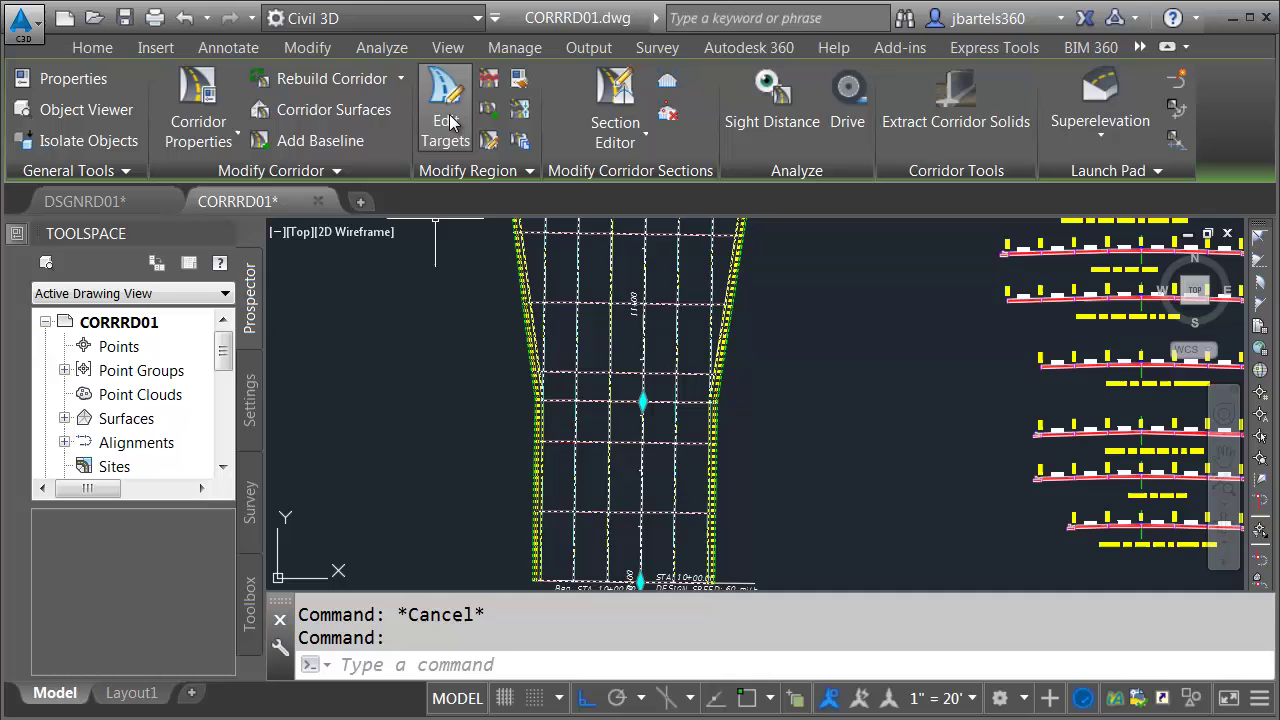
click(446, 108)
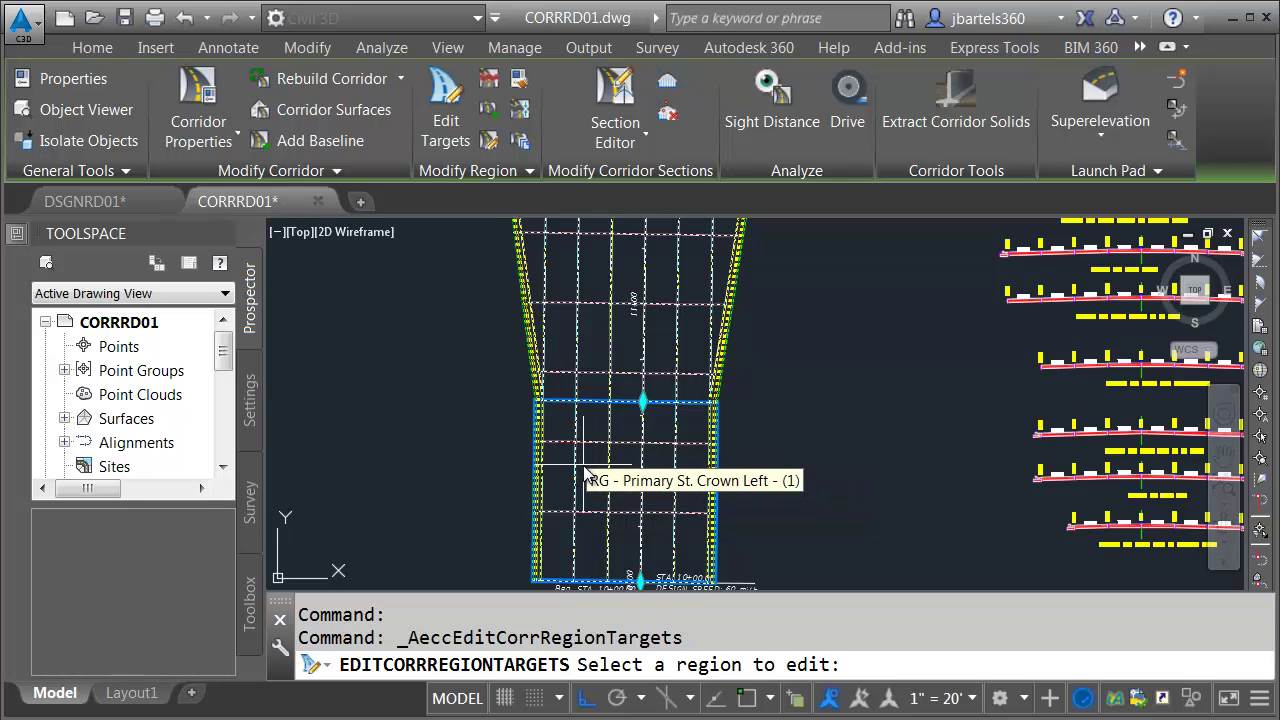
scroll(585, 471, down, 3)
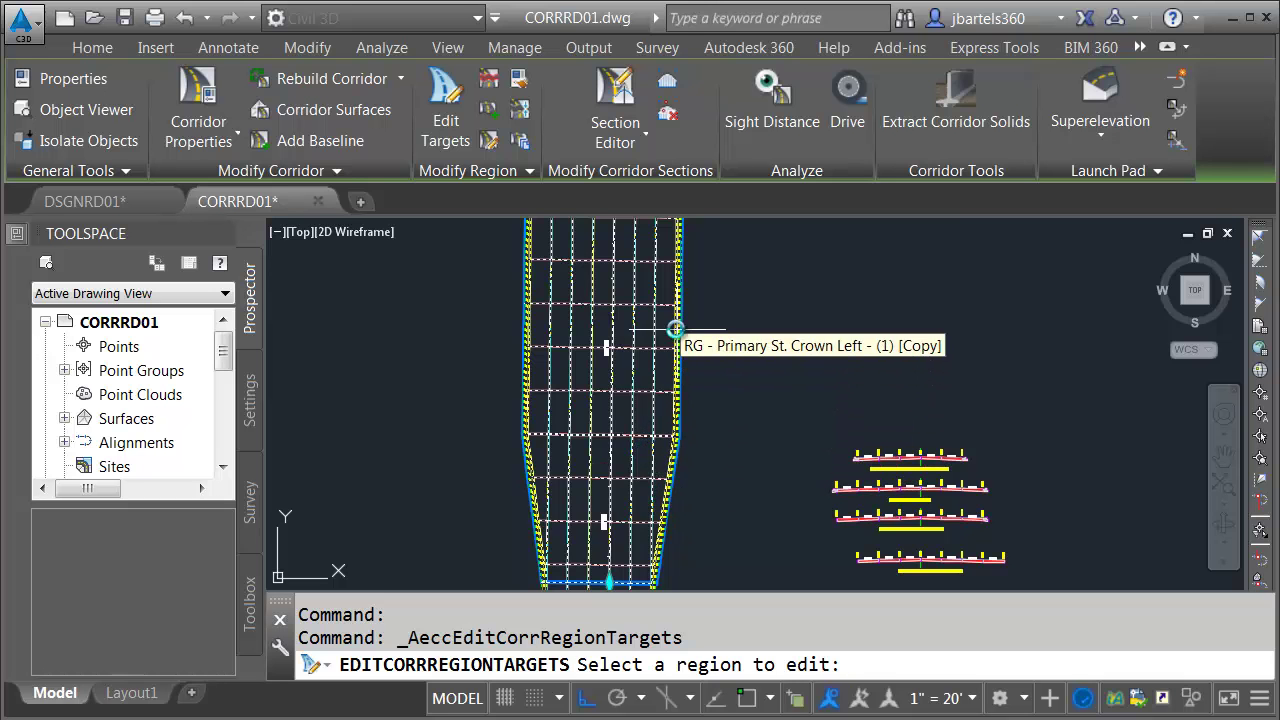
mouse_move(634, 294)
middle_down()
mouse_move(630, 440)
mouse_move(652, 409)
middle_up()
scroll(594, 420, up, 3)
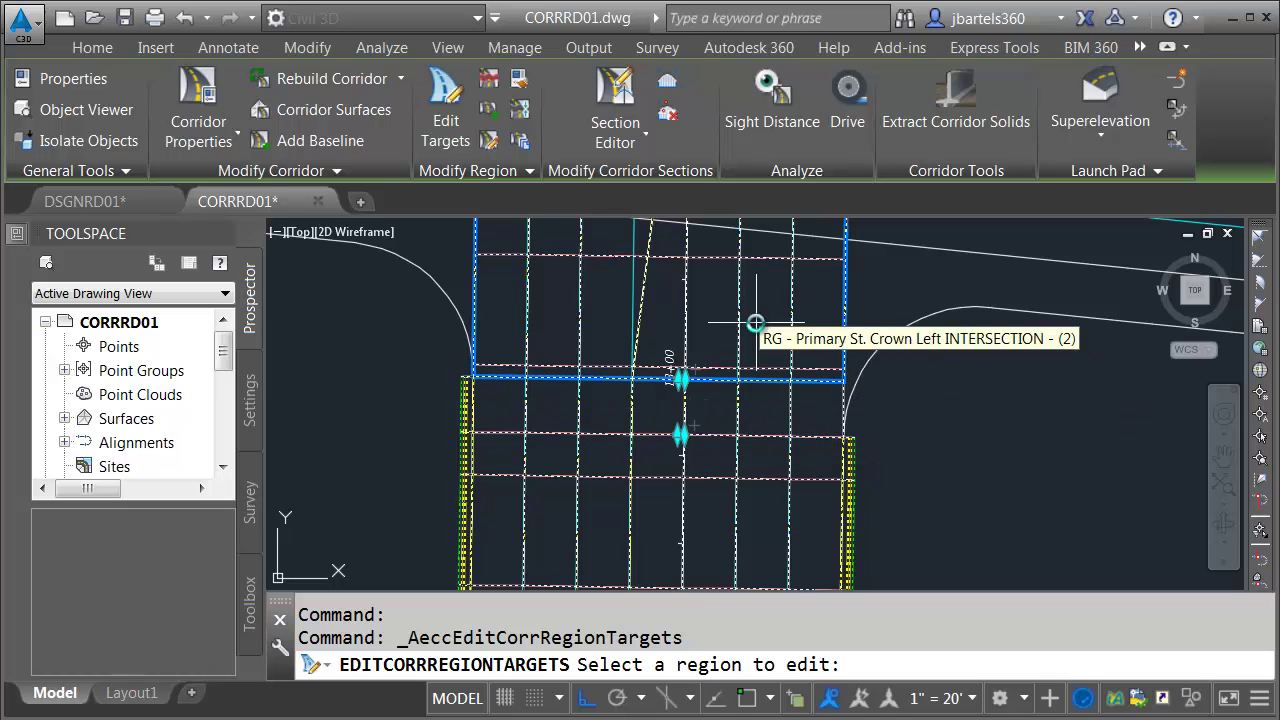
middle_drag(745, 350, 729, 387)
scroll(729, 370, down, 2)
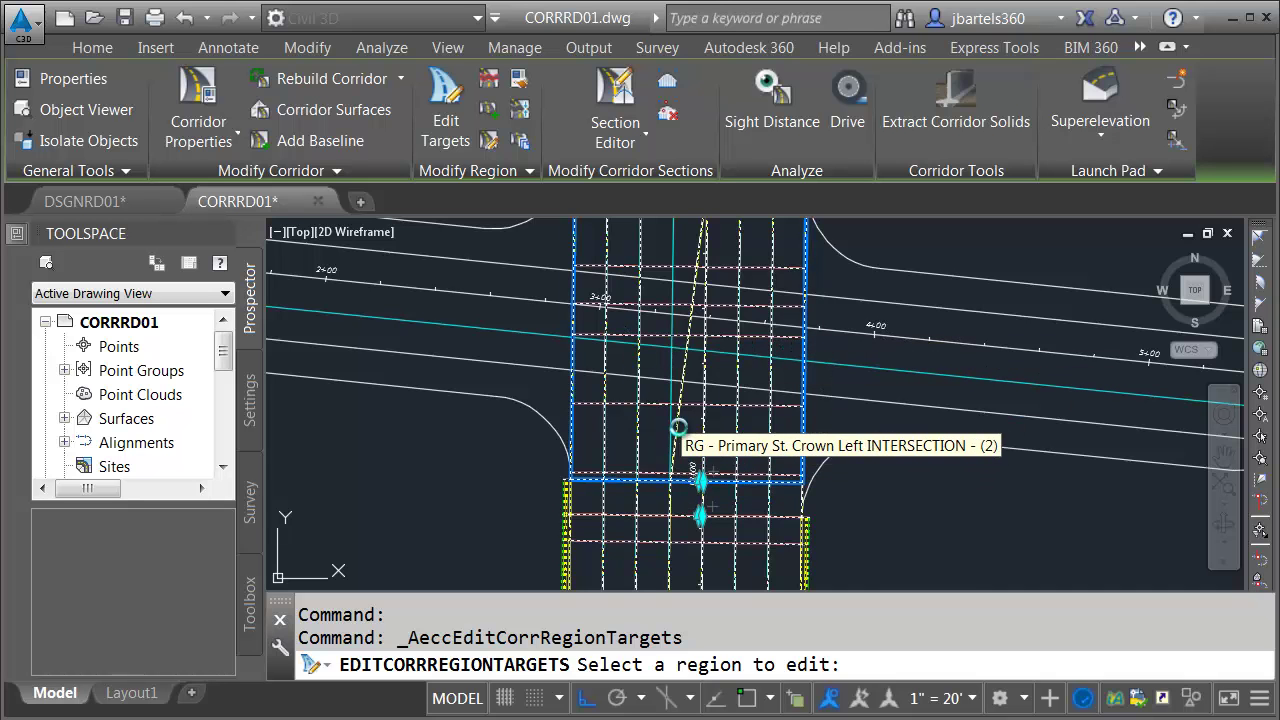
Pan north along the corridor to inspect its northern region.
middle_drag(704, 244, 648, 430)
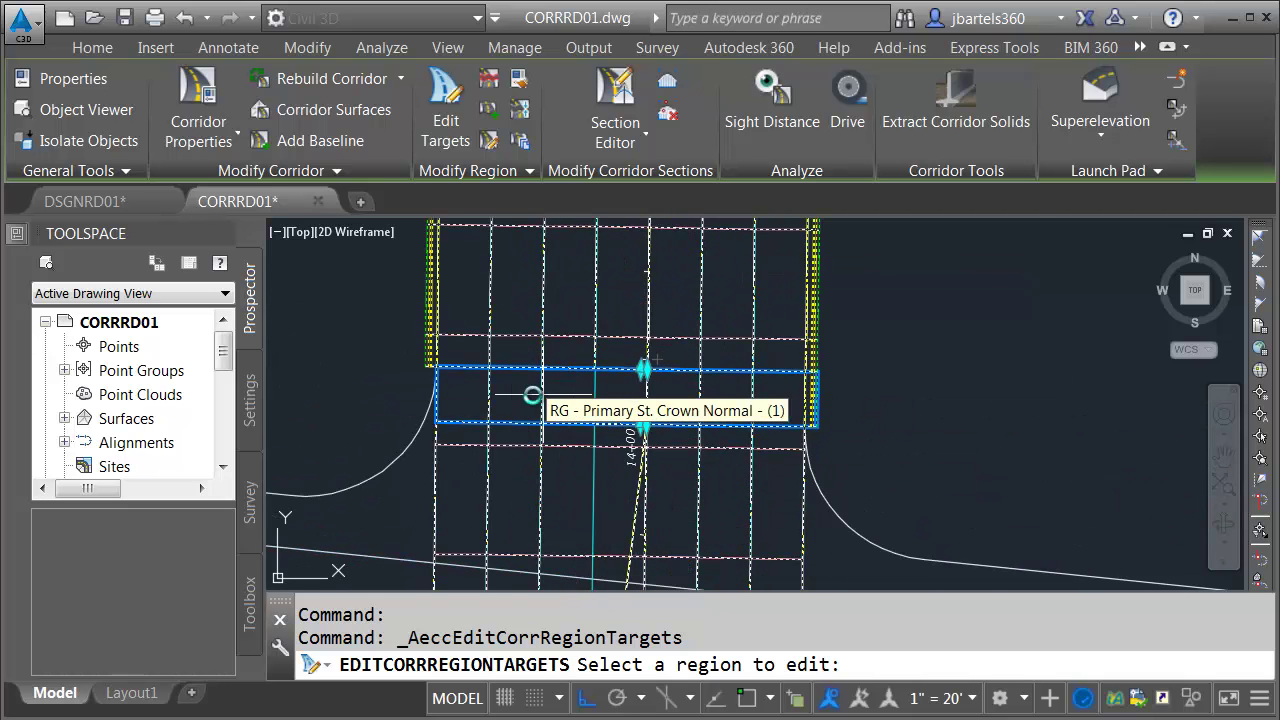
scroll(528, 401, down, 4)
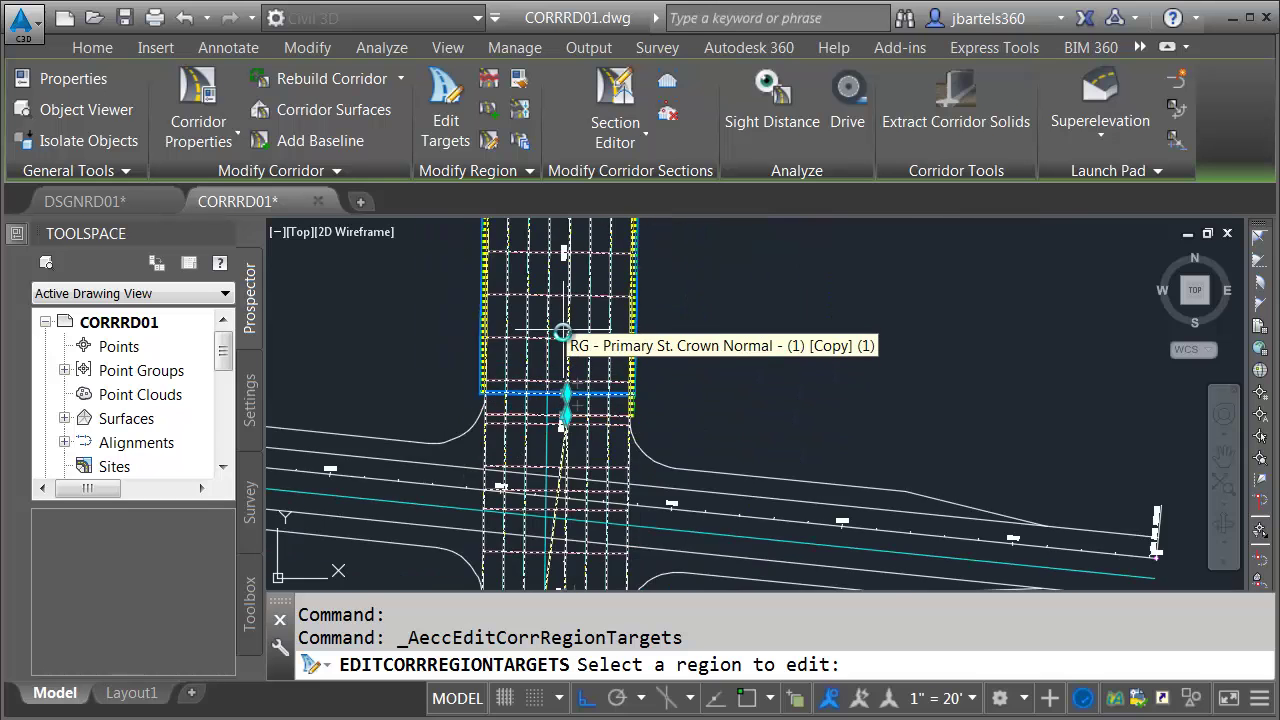
middle_drag(557, 331, 557, 456)
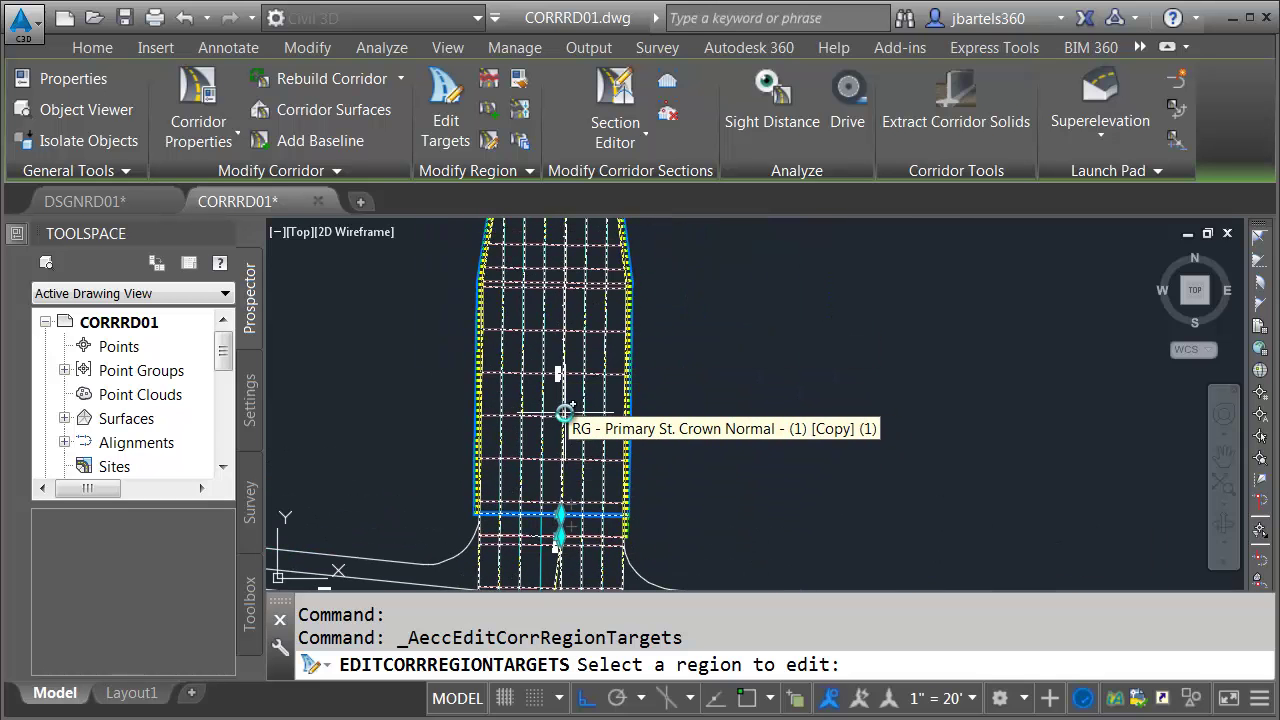
mouse_move(572, 361)
middle_down()
mouse_move(583, 406)
mouse_move(560, 443)
middle_up()
middle_drag(592, 356, 562, 540)
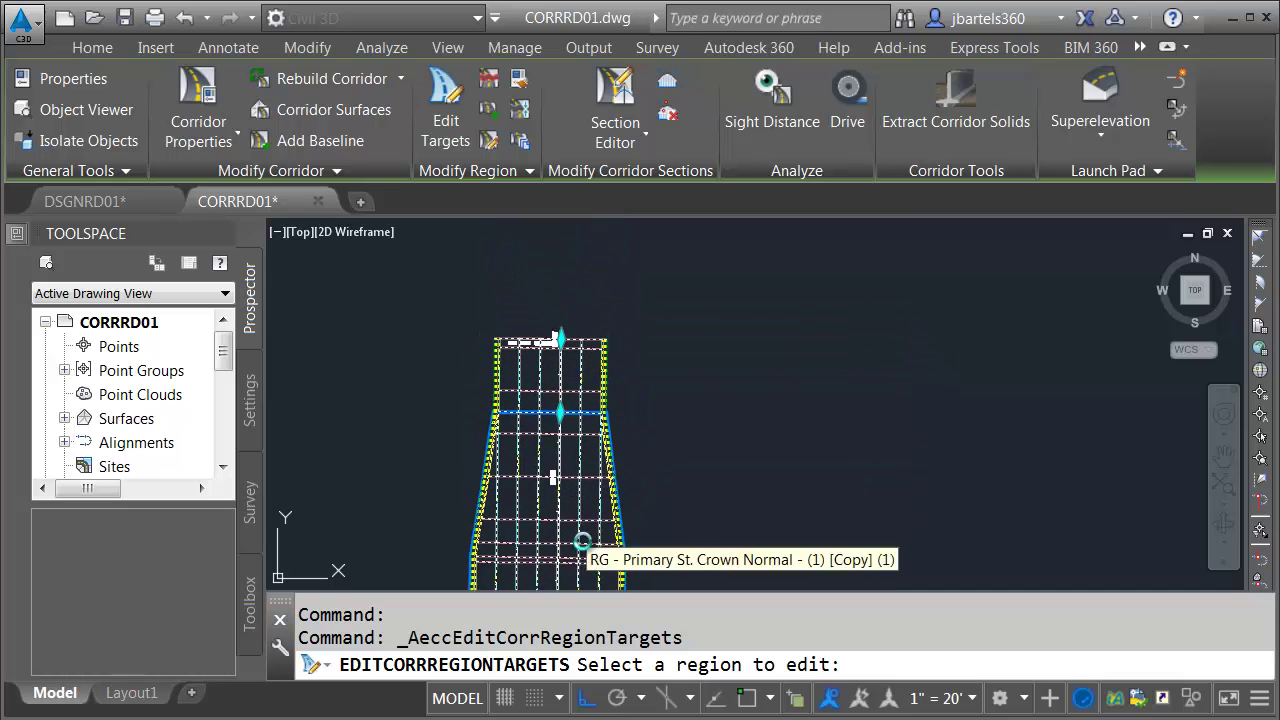
scroll(566, 374, up, 2)
scroll(560, 368, up, 2)
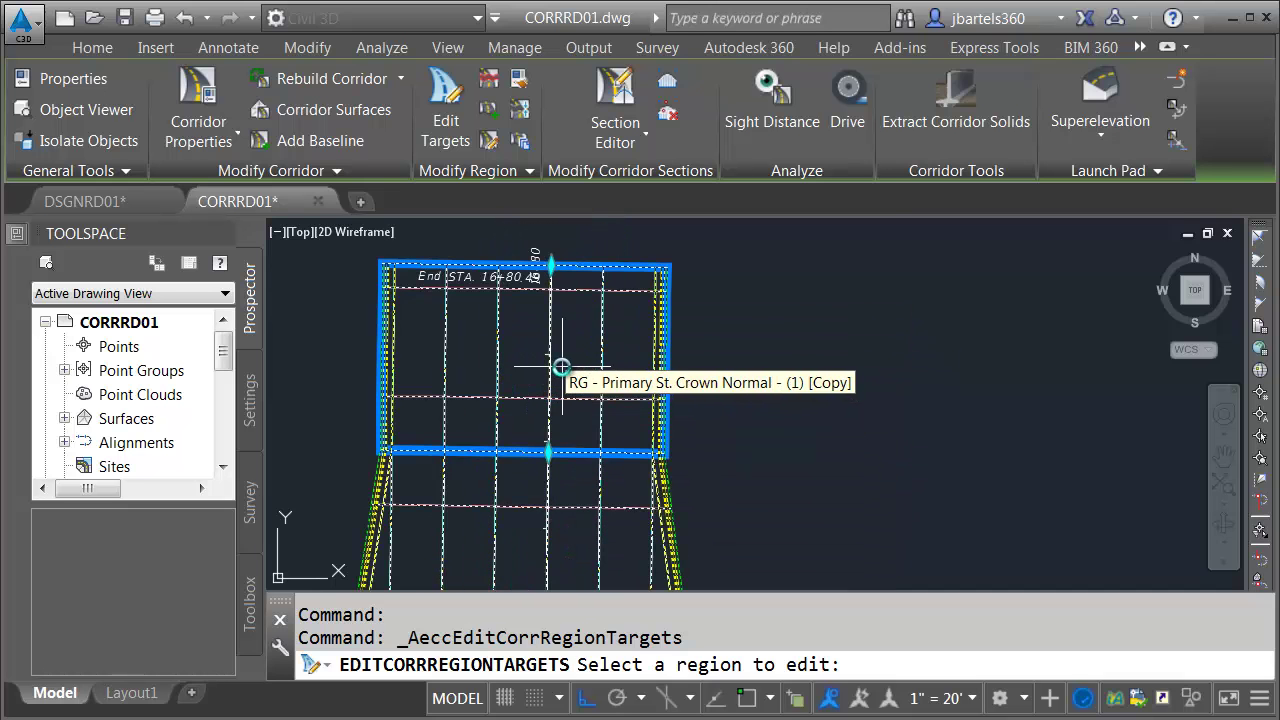
scroll(585, 370, down, 3)
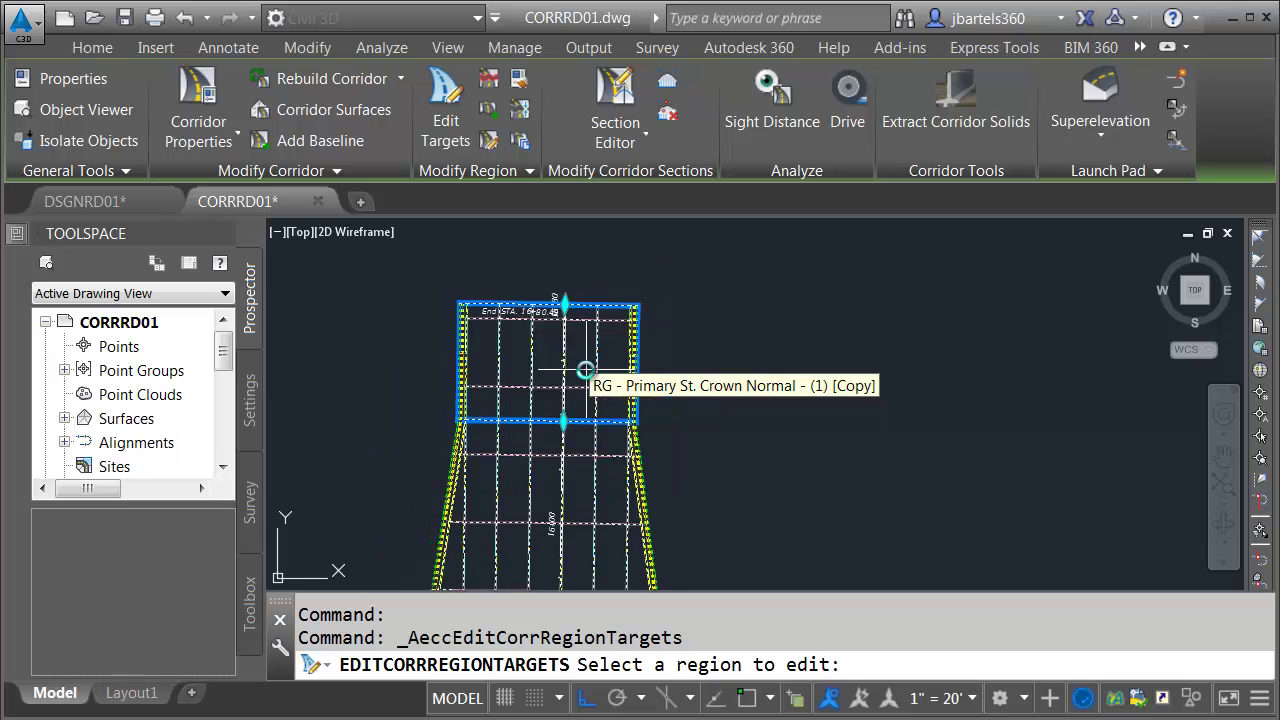
scroll(585, 372, down, 1)
Cancel the target edit and recenter the plan on the intersection and cross road.
key(Escape)
key(Escape)
mouse_move(638, 457)
middle_down()
mouse_move(666, 394)
mouse_move(666, 309)
middle_up()
scroll(648, 435, down, 3)
middle_drag(648, 435, 700, 366)
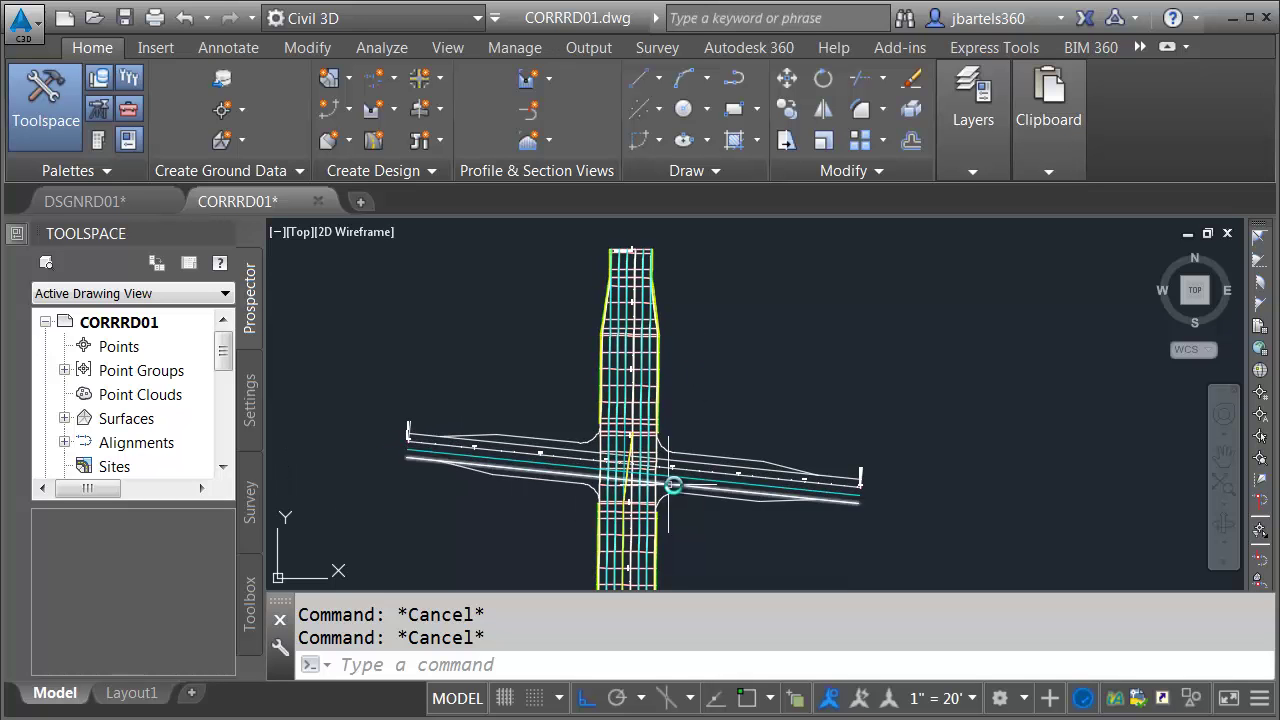
Zoom to the corridor's start at station 10+00 and select the corridor.
middle_drag(725, 494, 703, 351)
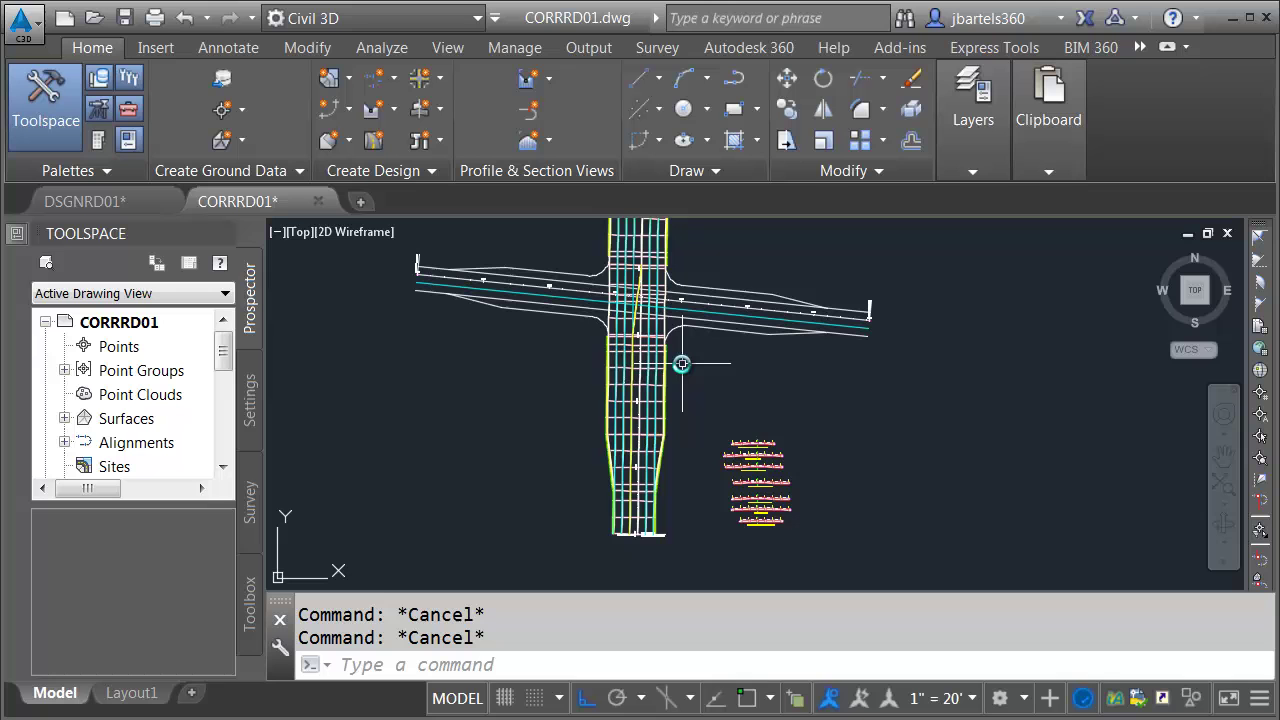
mouse_move(684, 366)
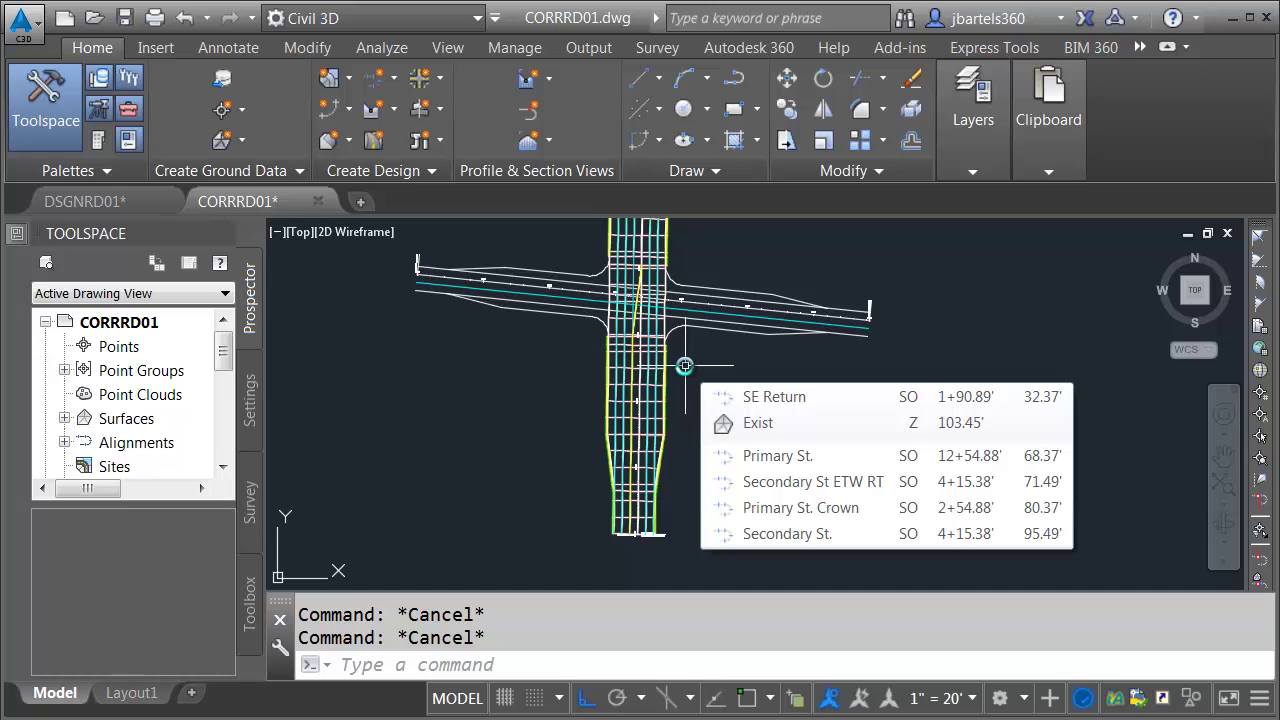
scroll(600, 557, up, 3)
scroll(607, 564, up, 3)
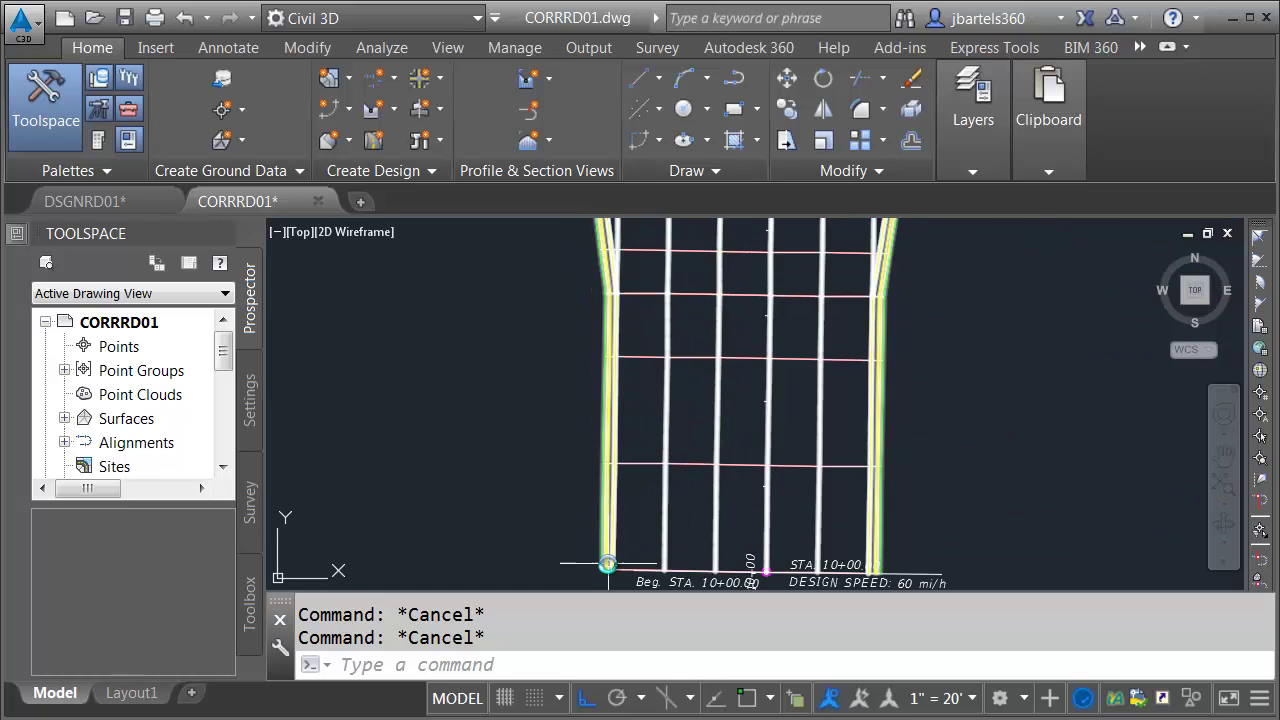
click(608, 565)
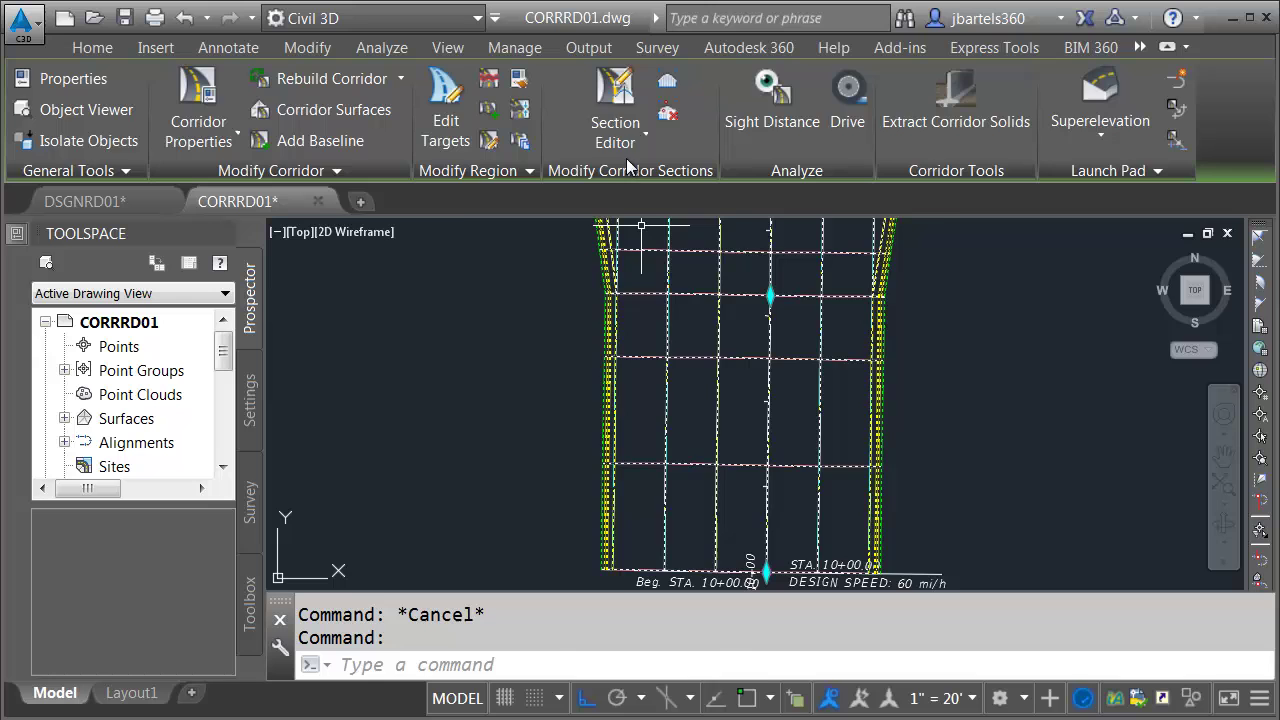
Open the Section Editor at 10+00 and step through stations up to 12+84.69'.
click(615, 108)
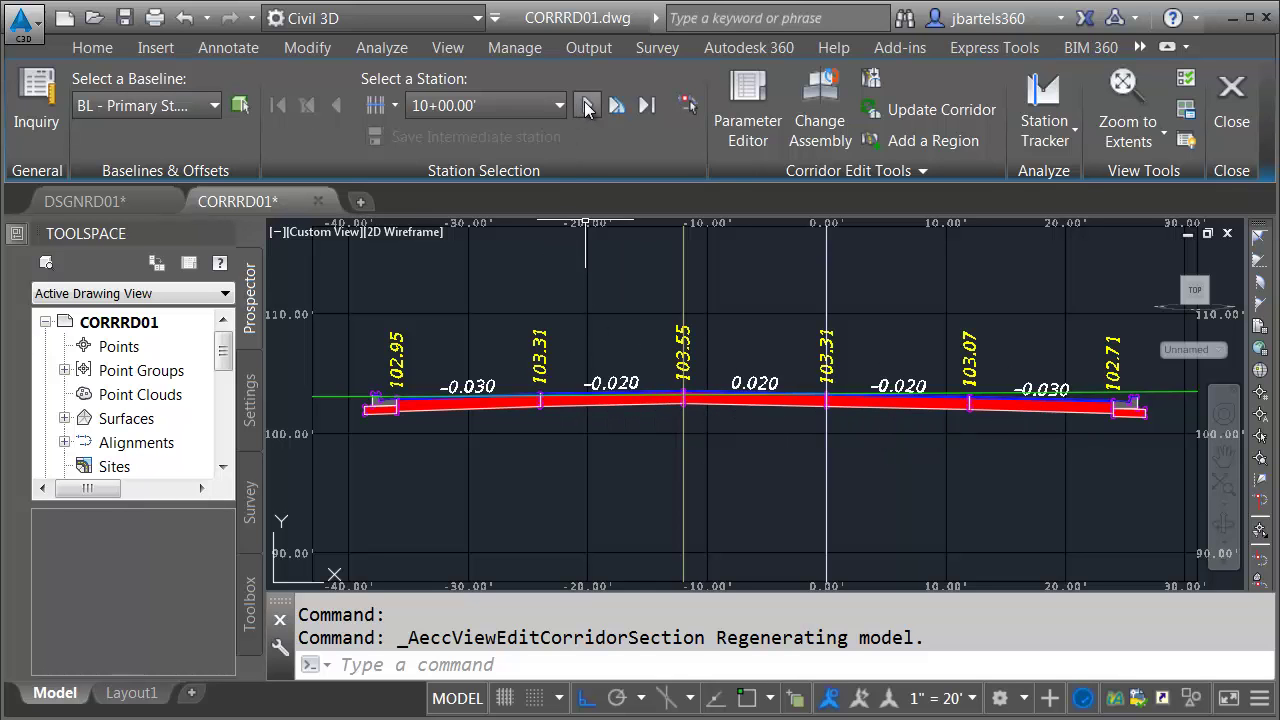
click(585, 106)
click(585, 106)
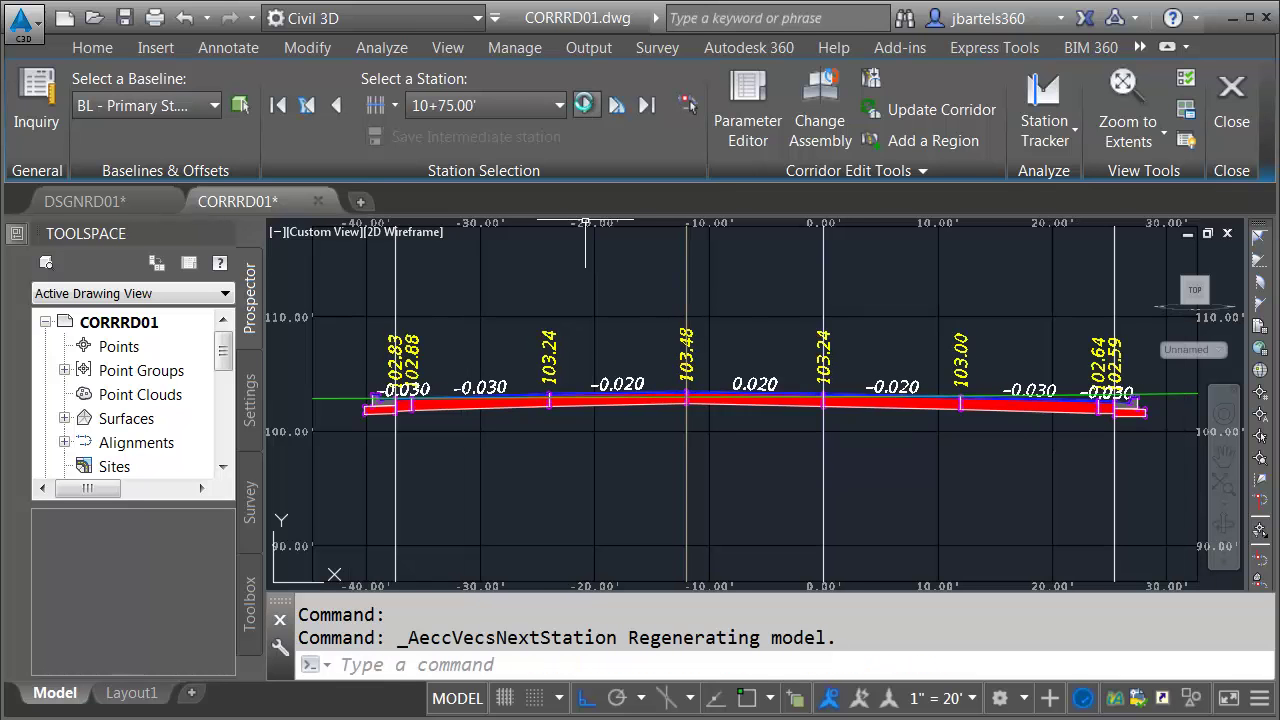
click(586, 106)
click(585, 106)
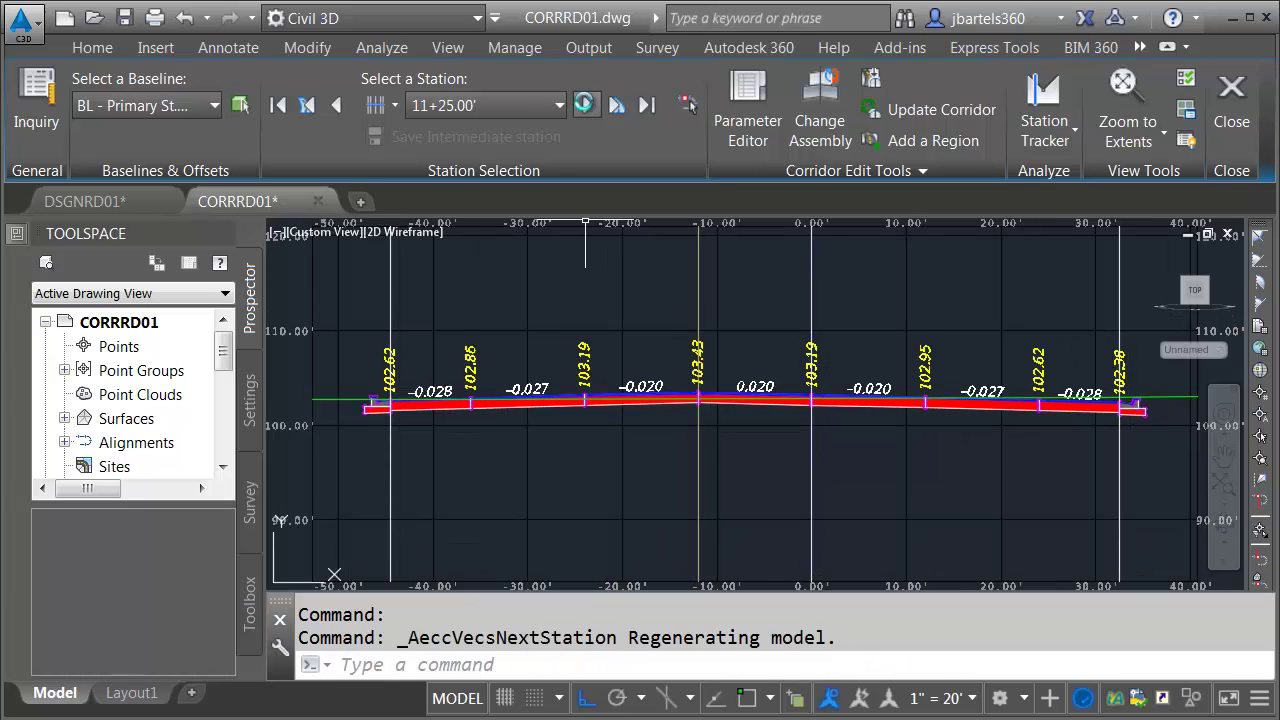
click(585, 106)
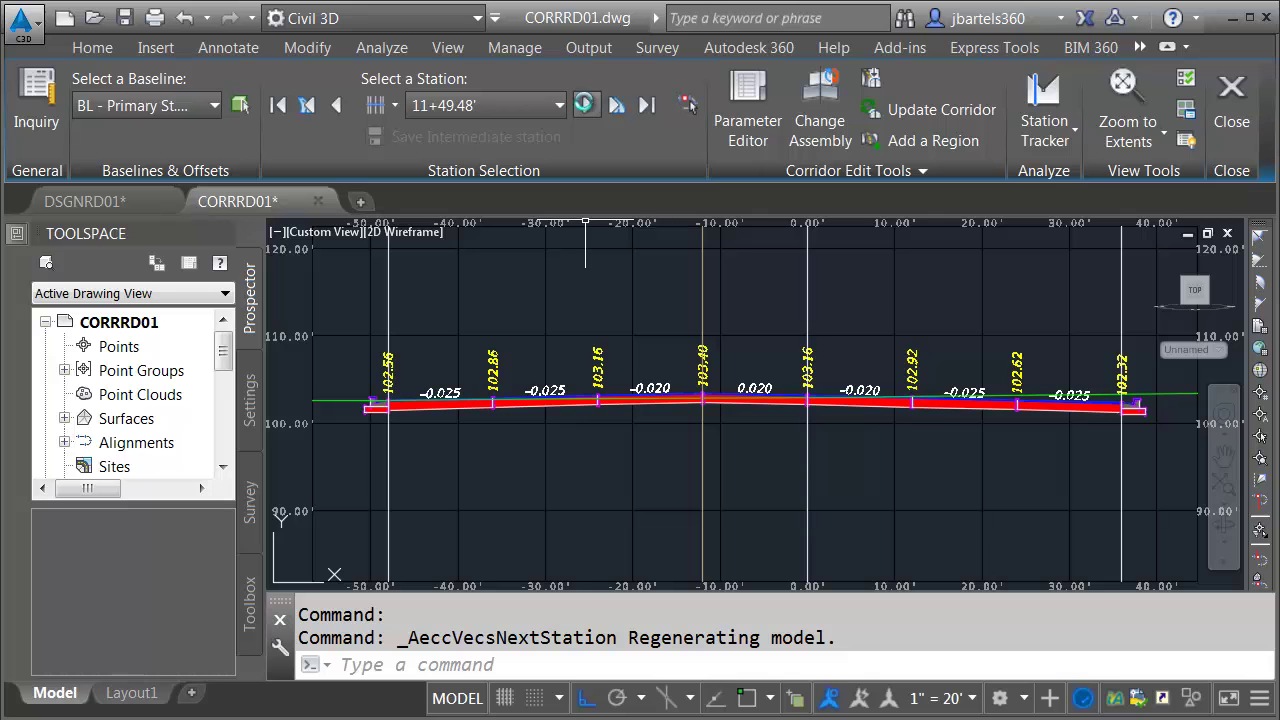
click(585, 106)
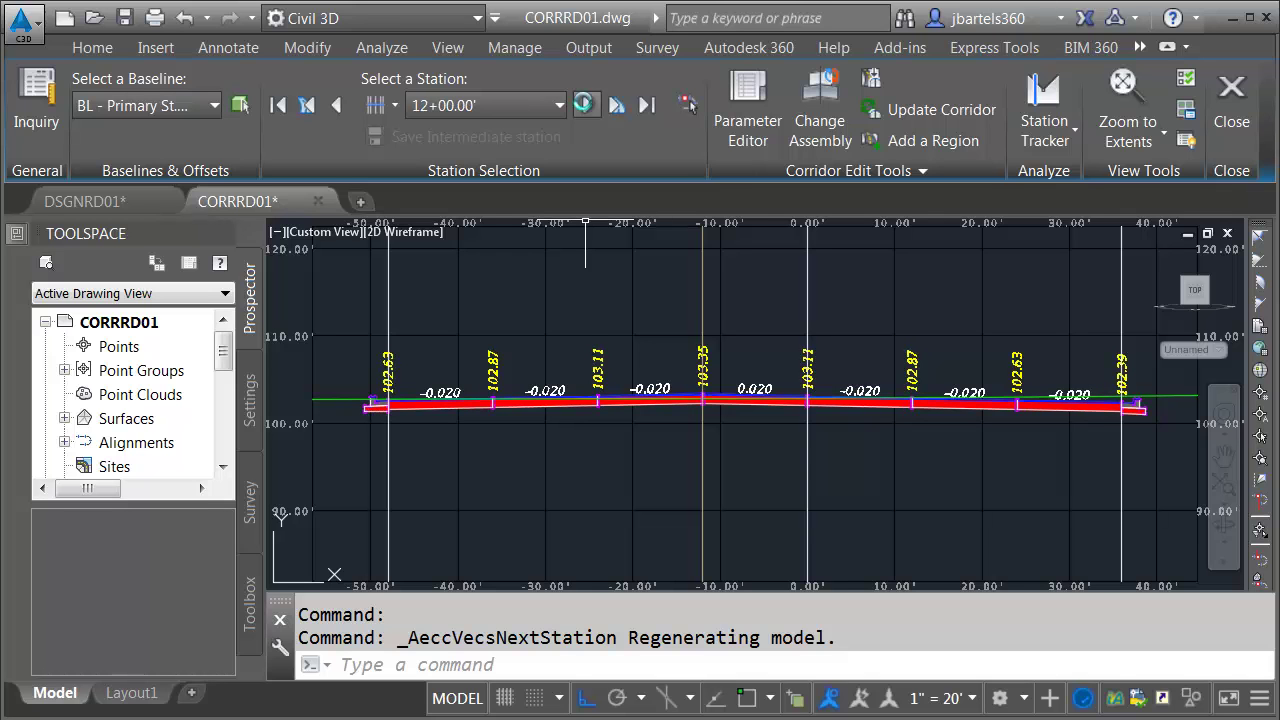
click(585, 106)
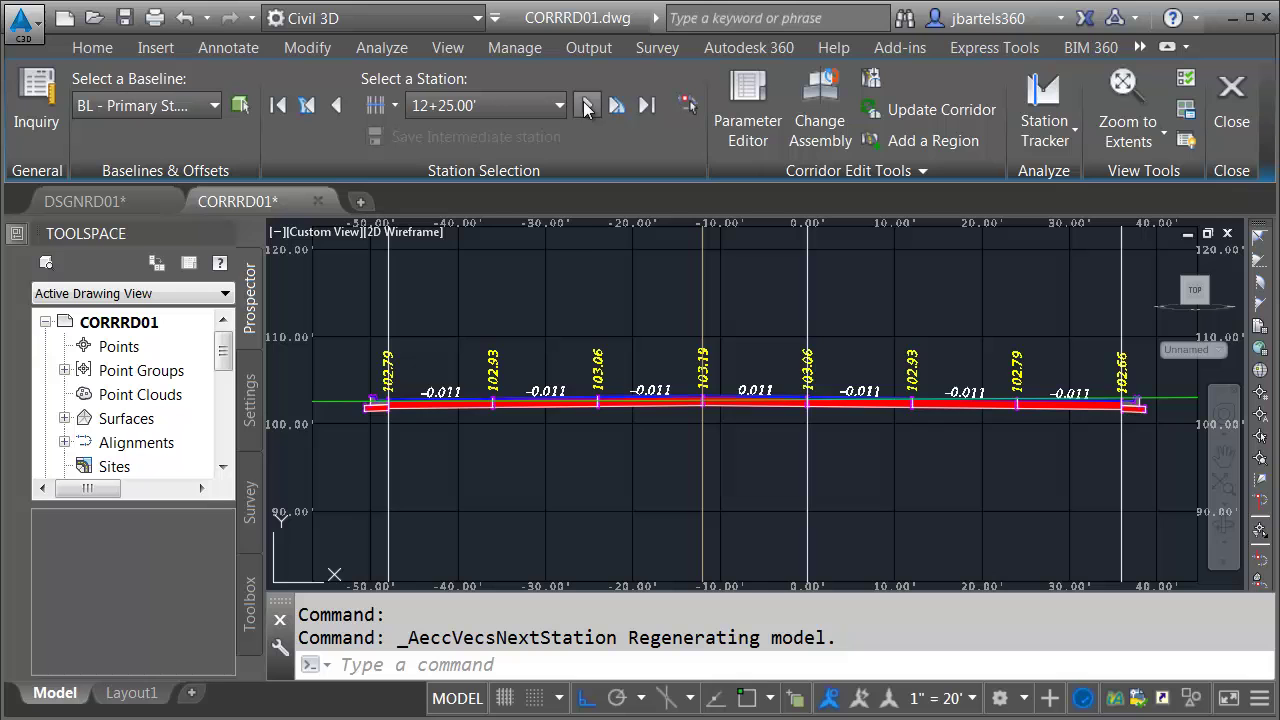
click(585, 106)
click(586, 106)
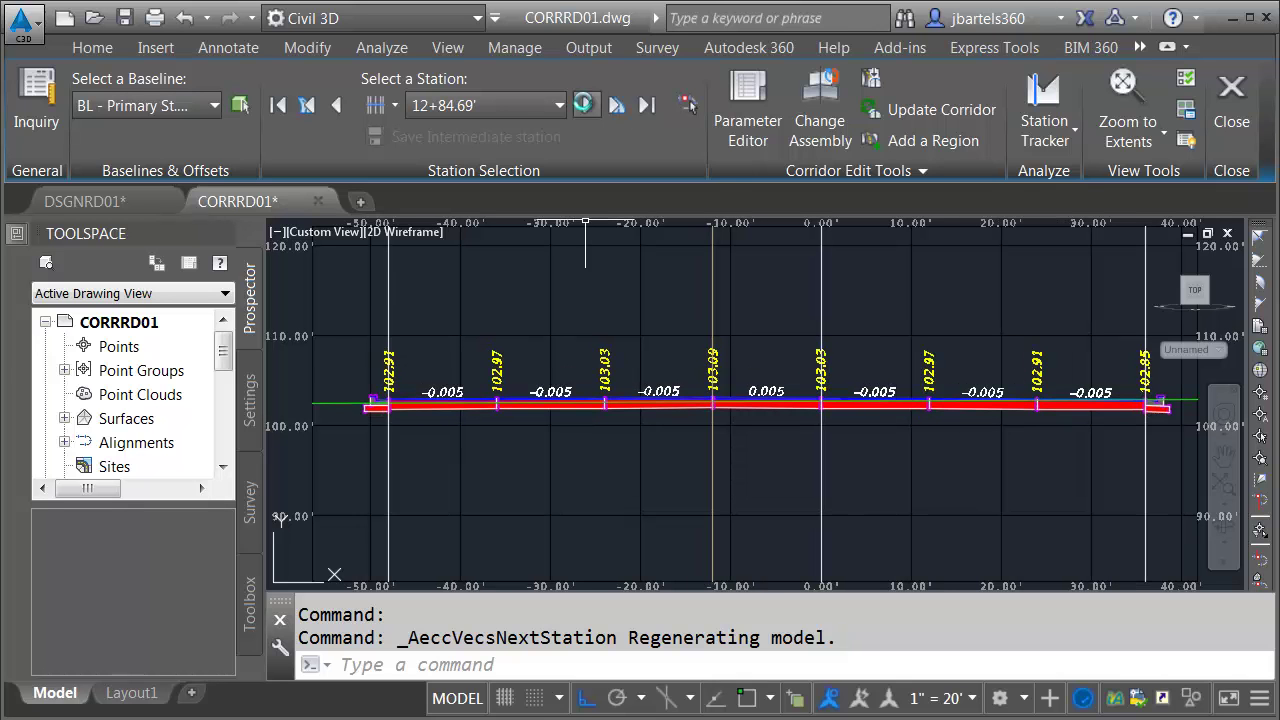
Step from 13+00.00' to 16+75.00', checking the -0.020 and -0.030 lane slopes.
click(585, 106)
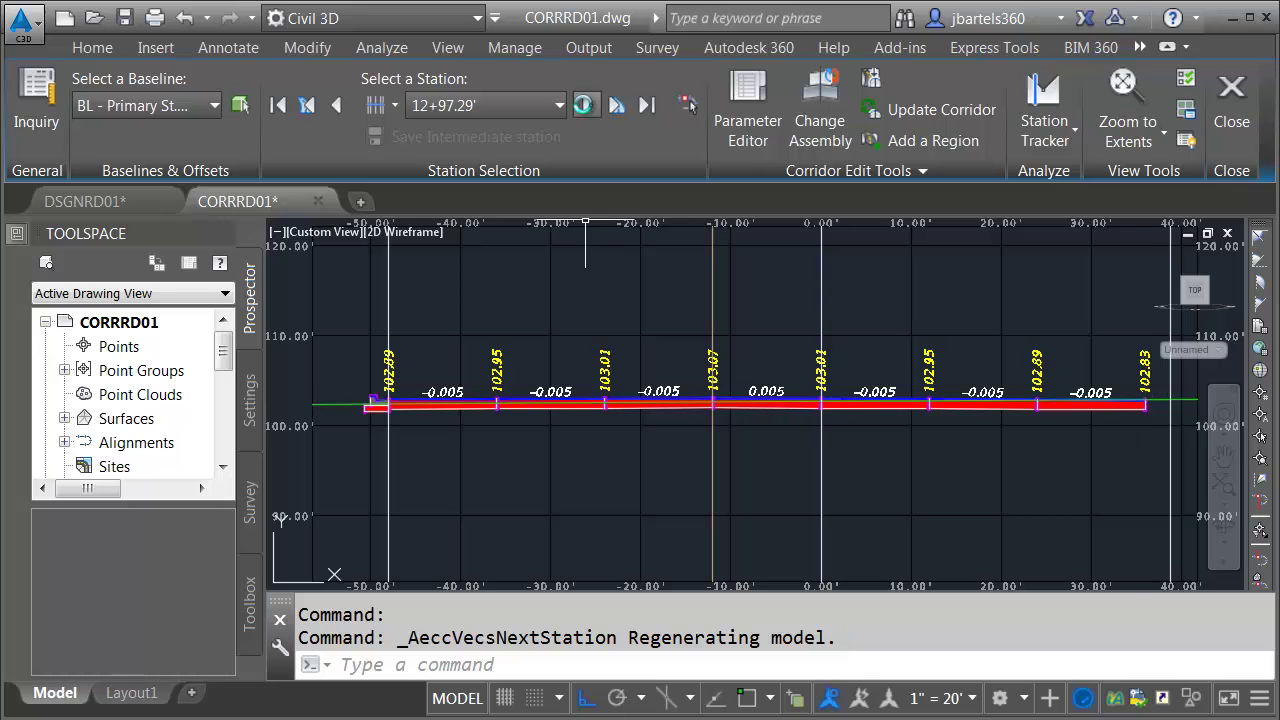
click(585, 106)
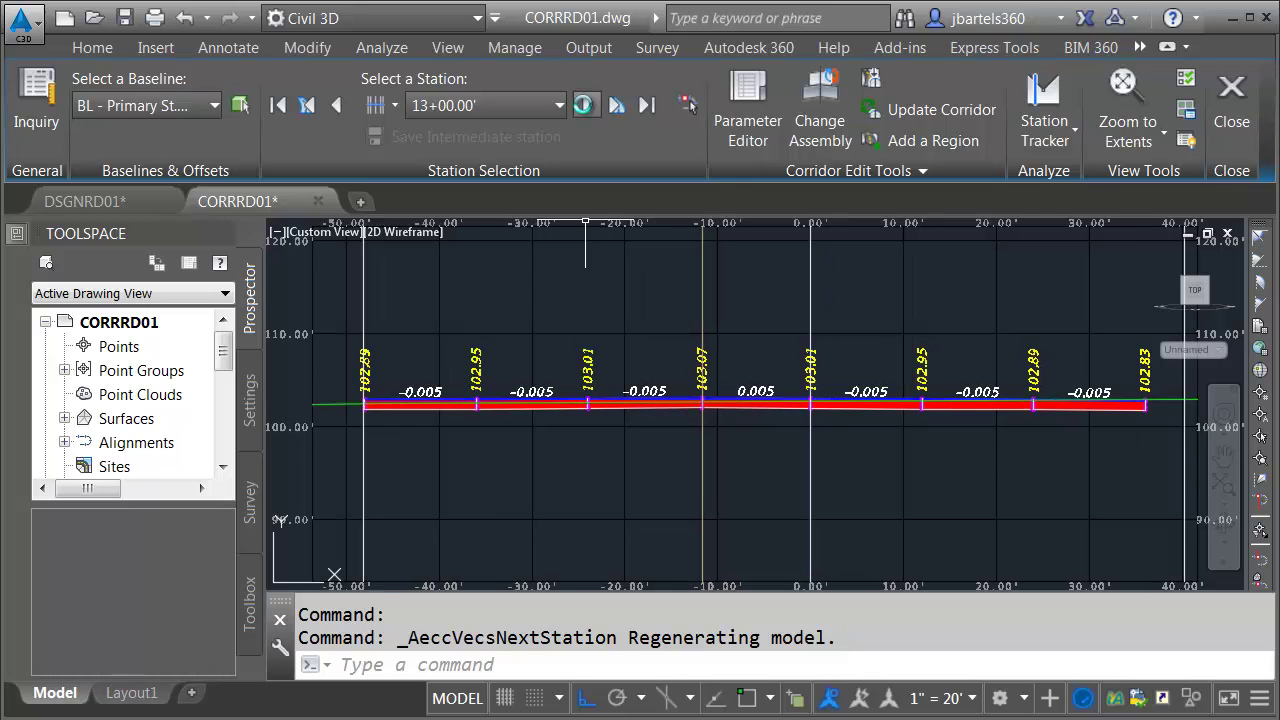
click(585, 106)
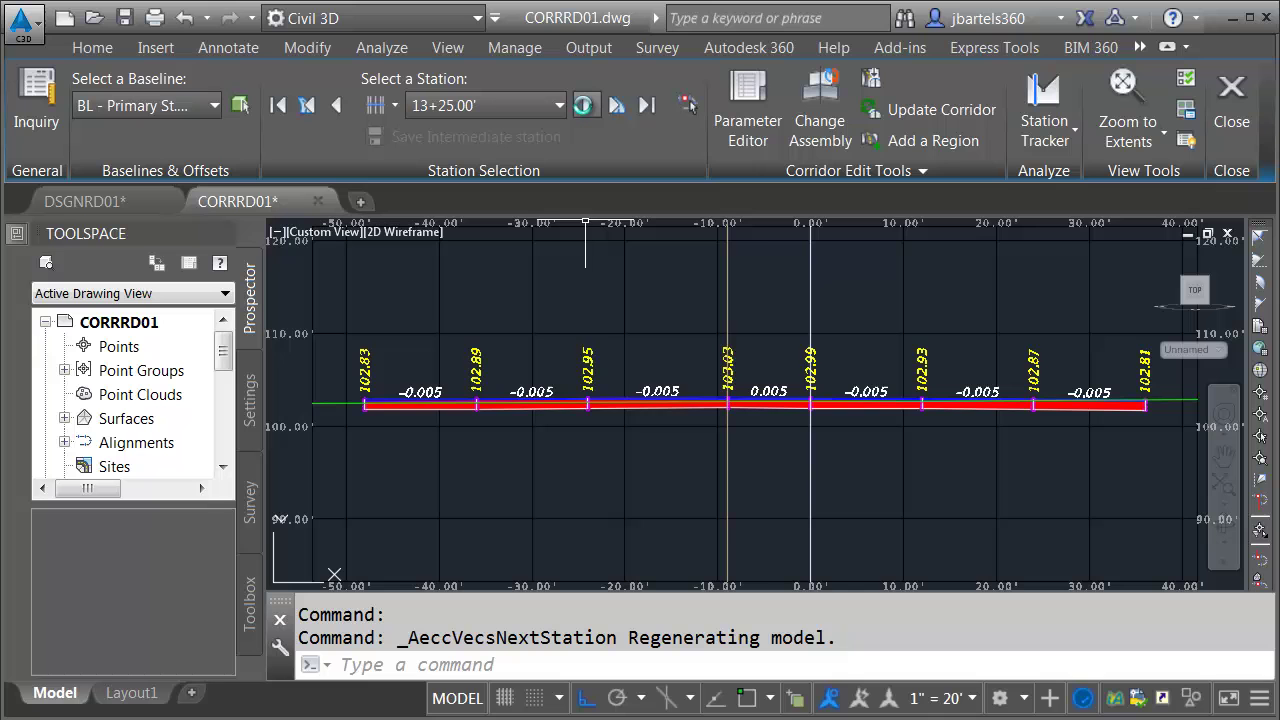
click(585, 106)
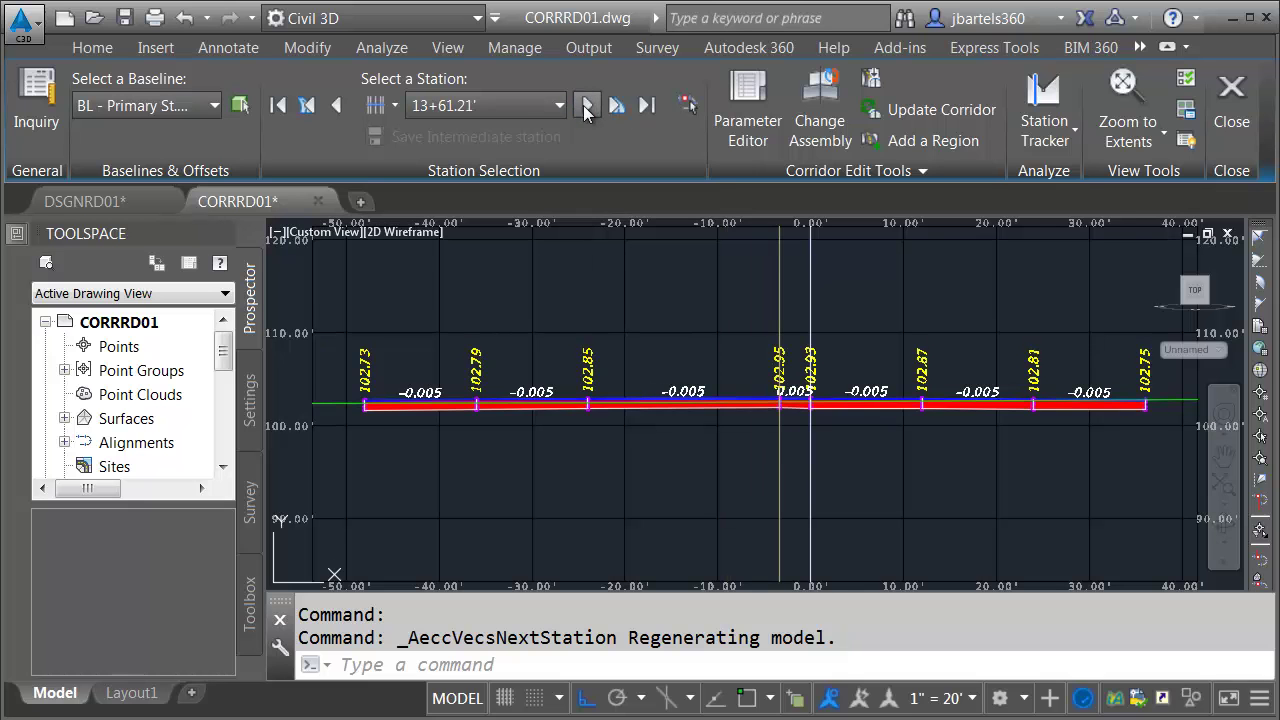
click(586, 106)
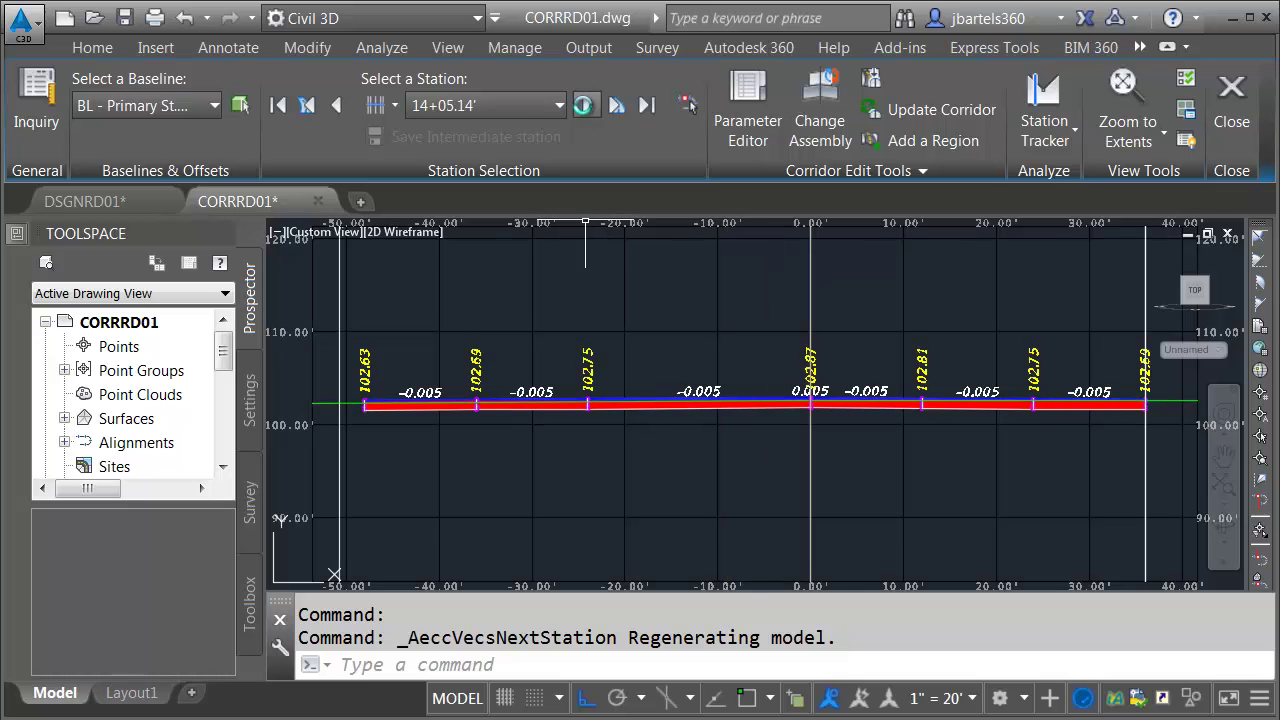
click(585, 106)
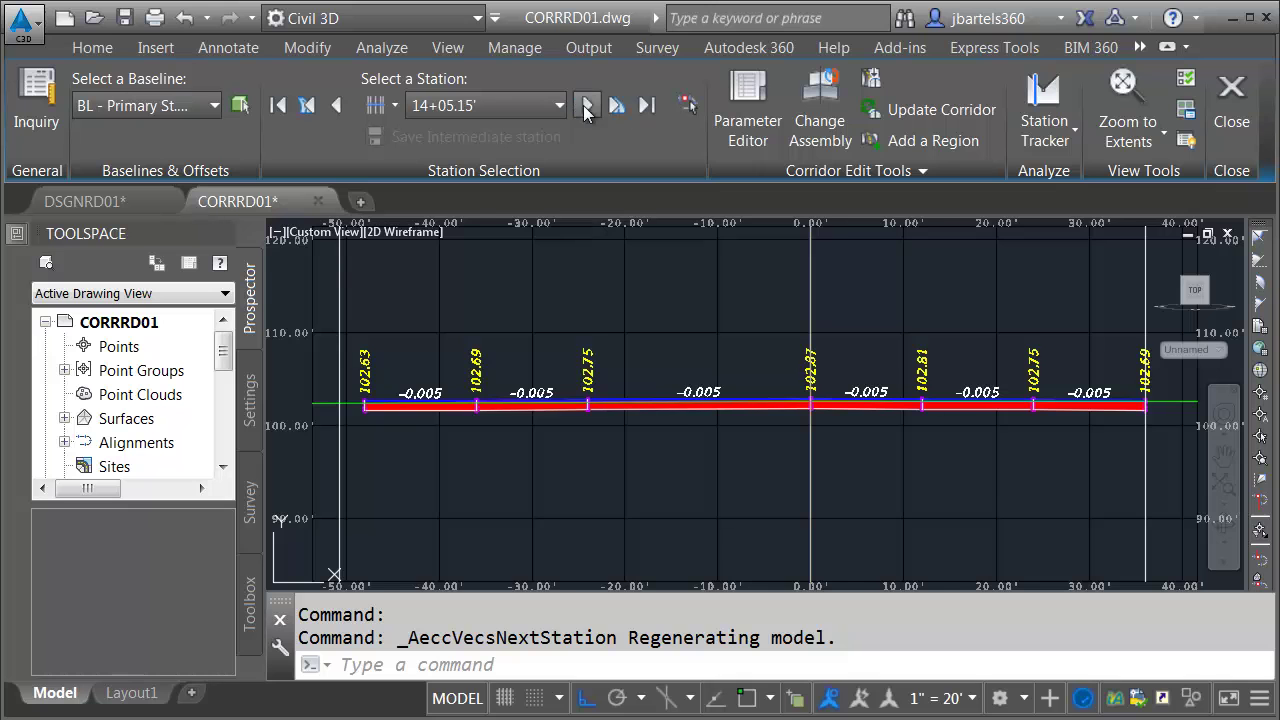
click(585, 106)
click(585, 106)
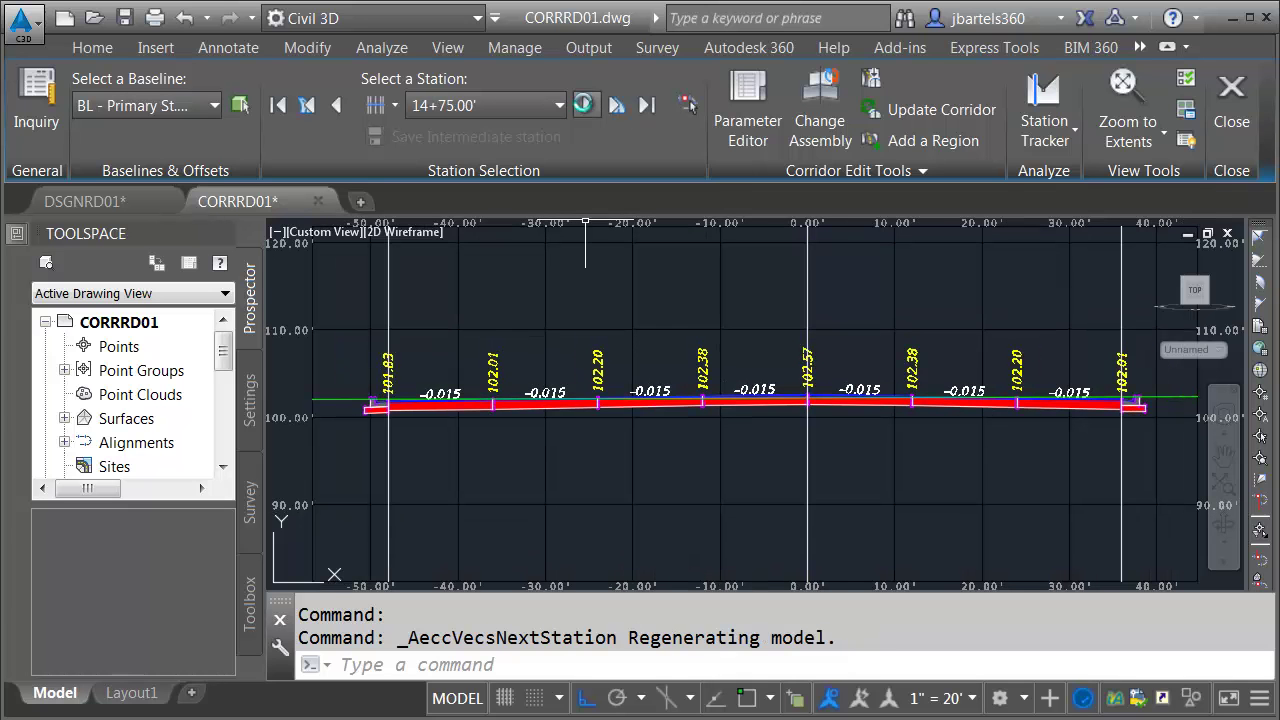
click(586, 106)
click(585, 106)
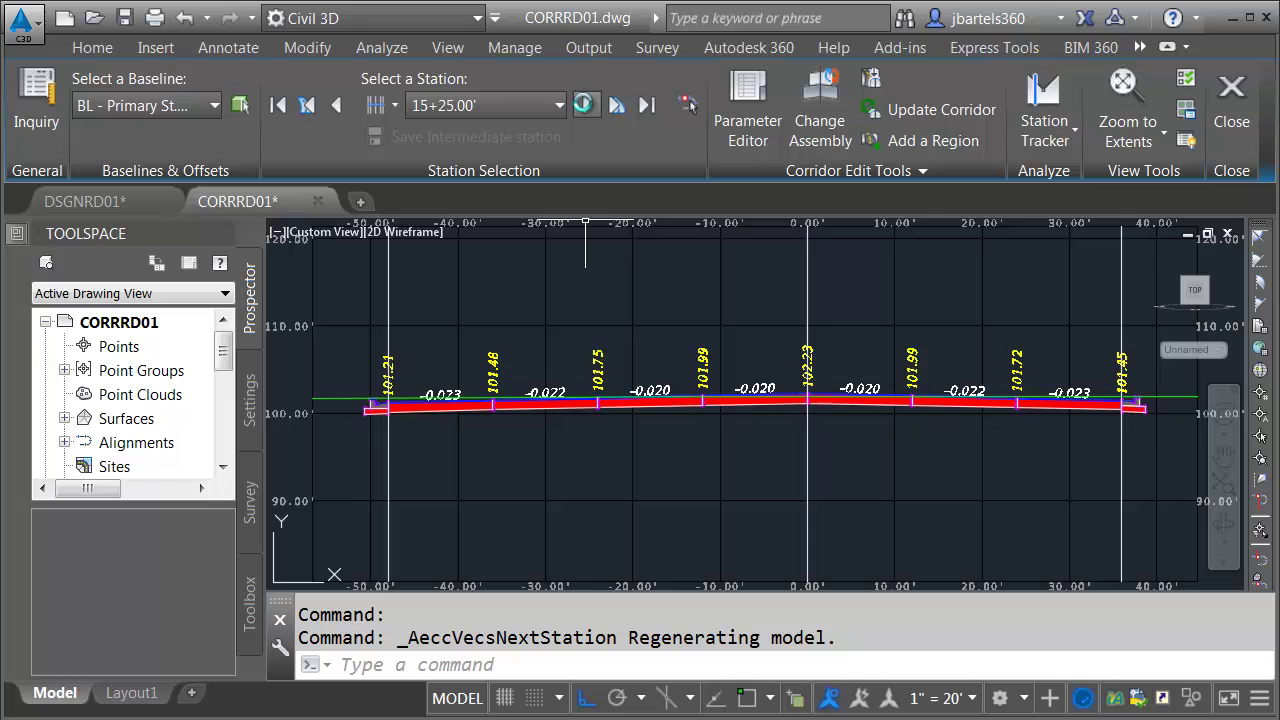
click(585, 106)
click(585, 106)
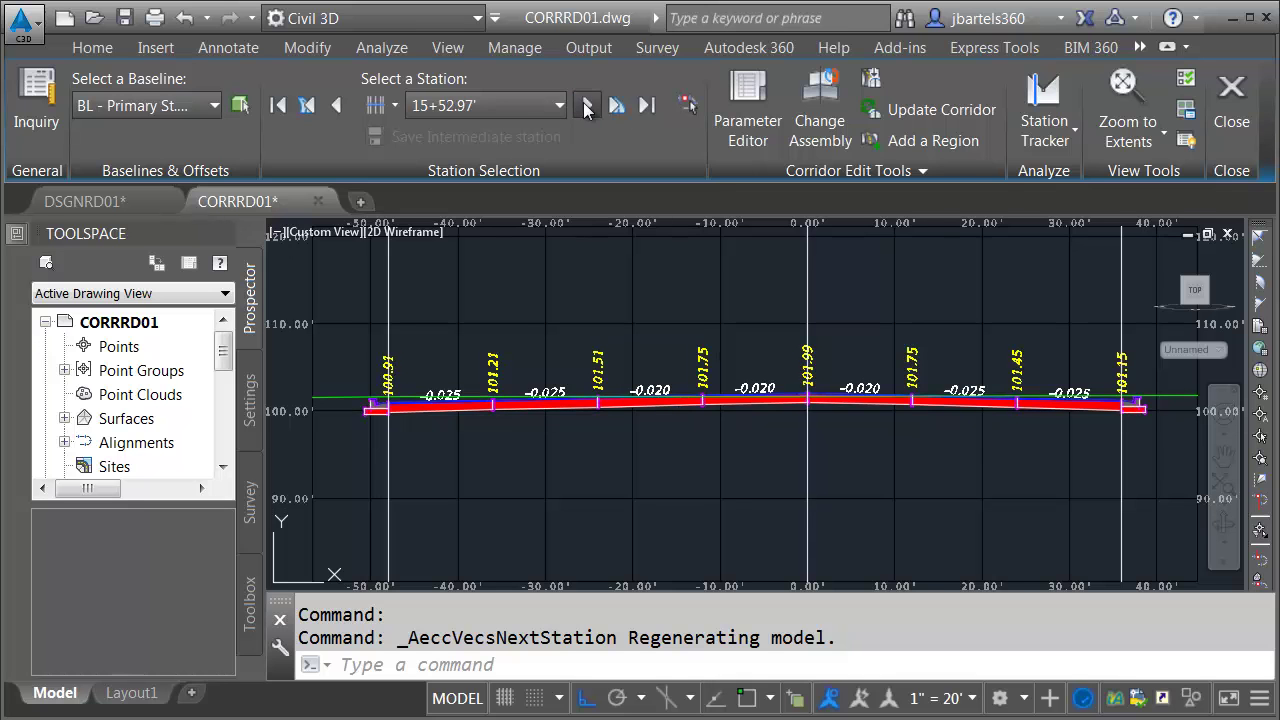
click(585, 106)
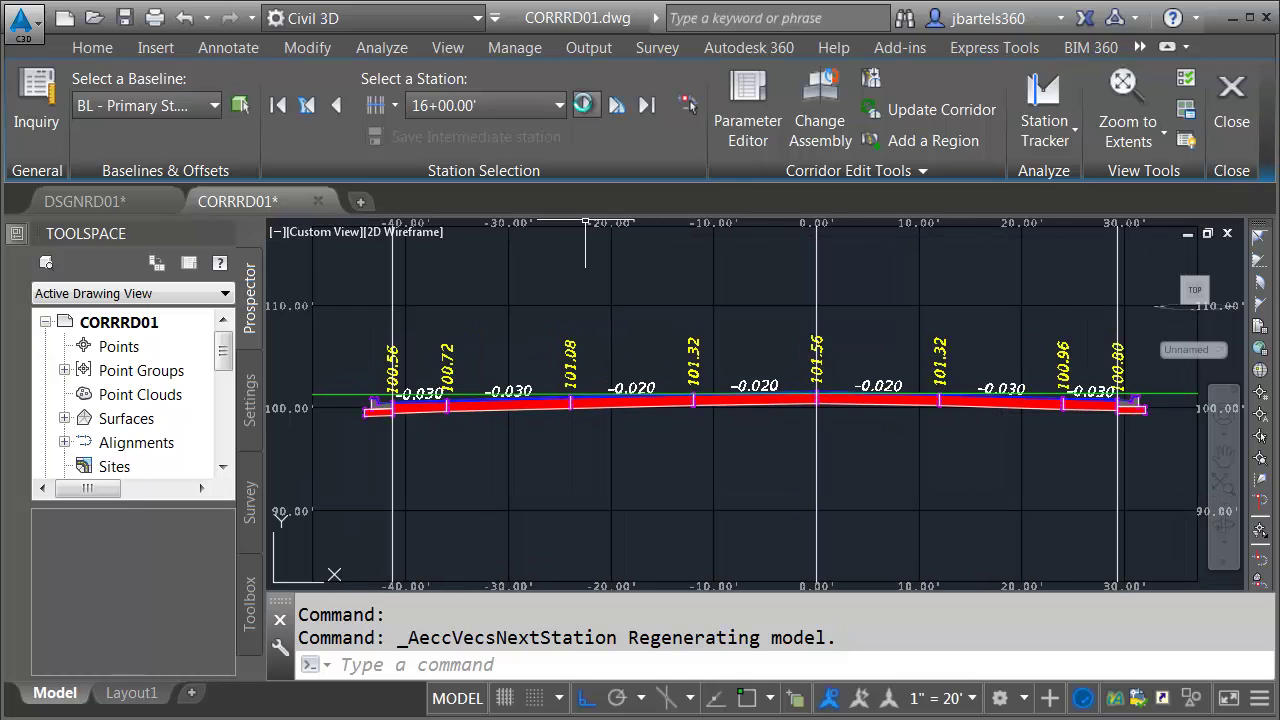
click(585, 106)
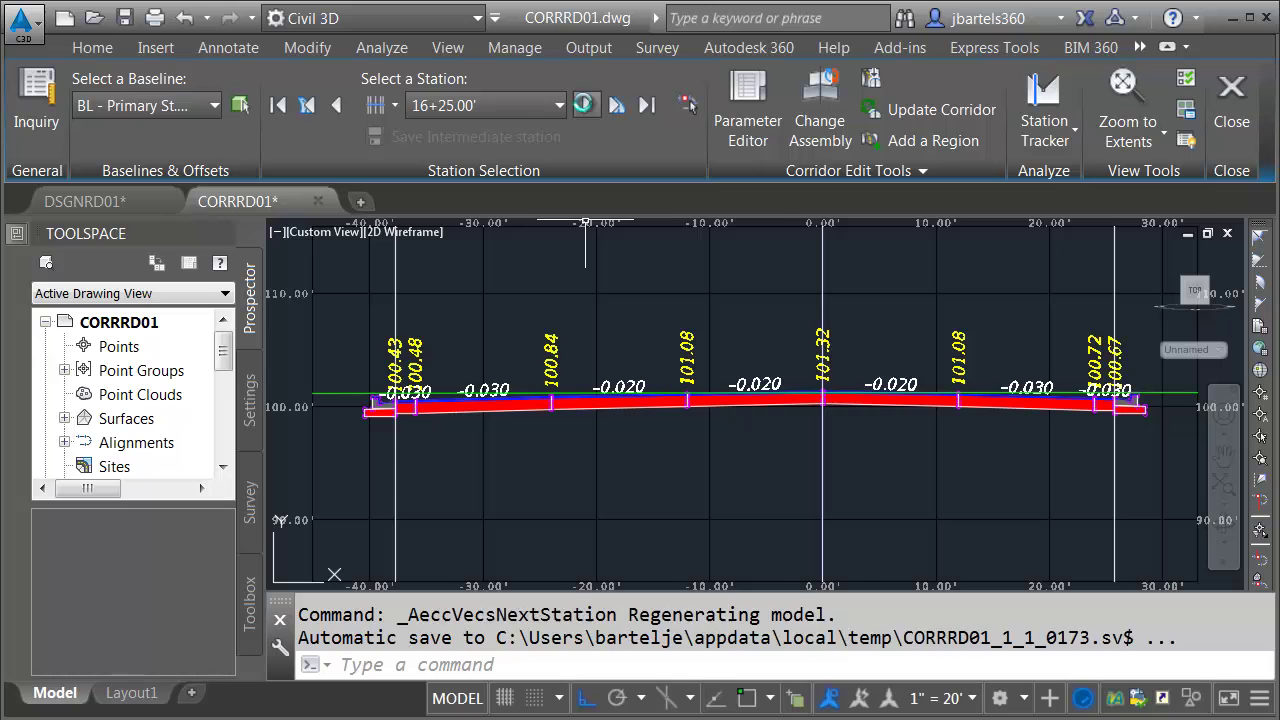
click(585, 106)
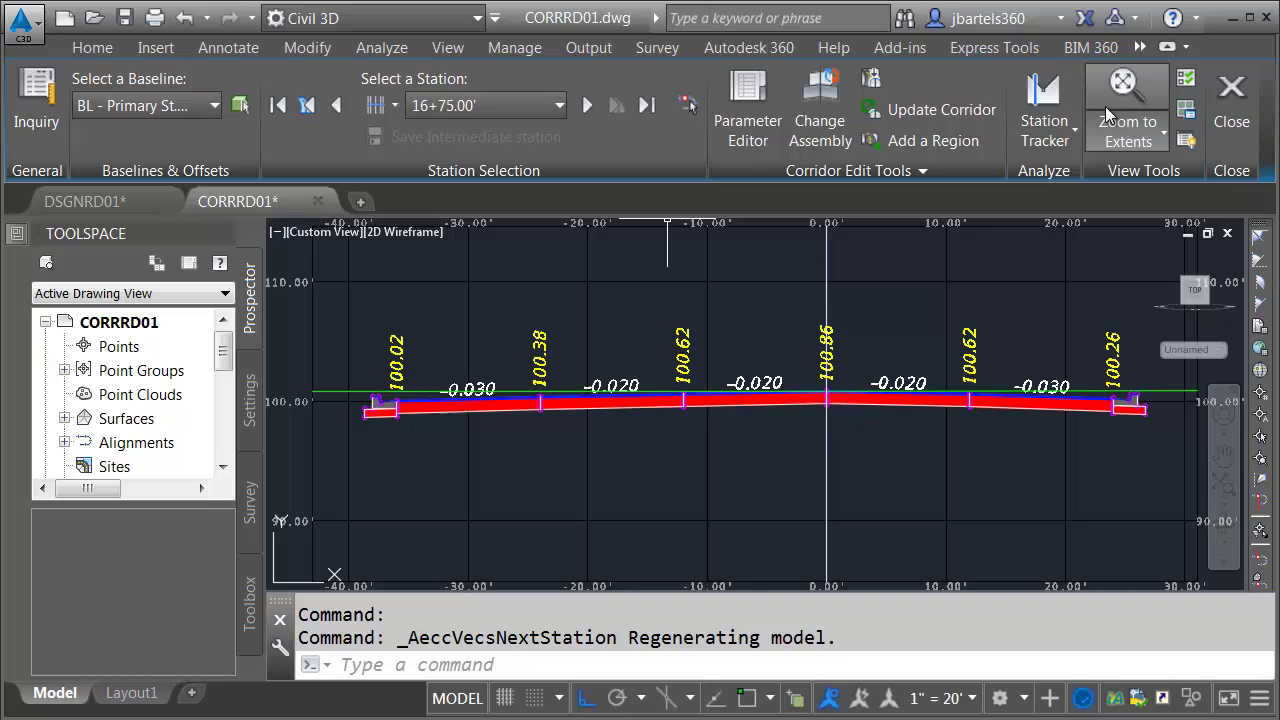
Close the Section Editor and zoom out to the corridor crossing the cross road.
click(1231, 95)
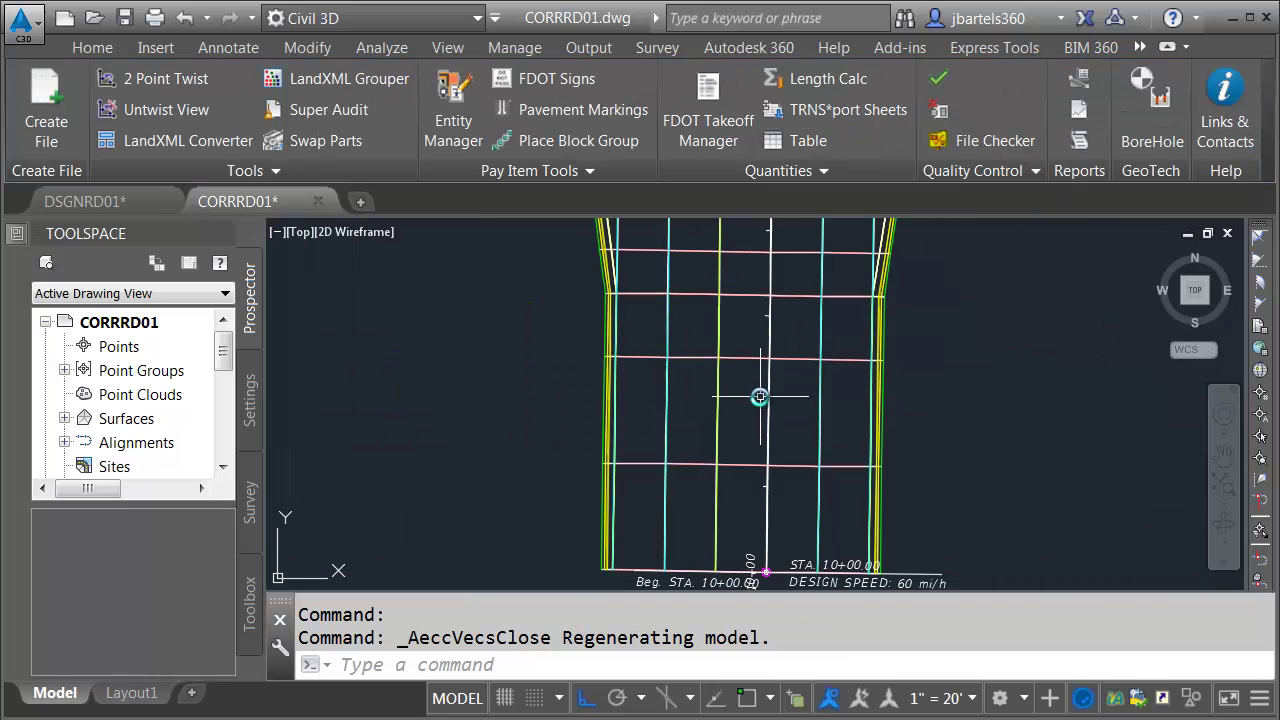
scroll(943, 300, down, 4)
scroll(837, 371, down, 1)
scroll(669, 341, down, 2)
scroll(661, 325, up, 2)
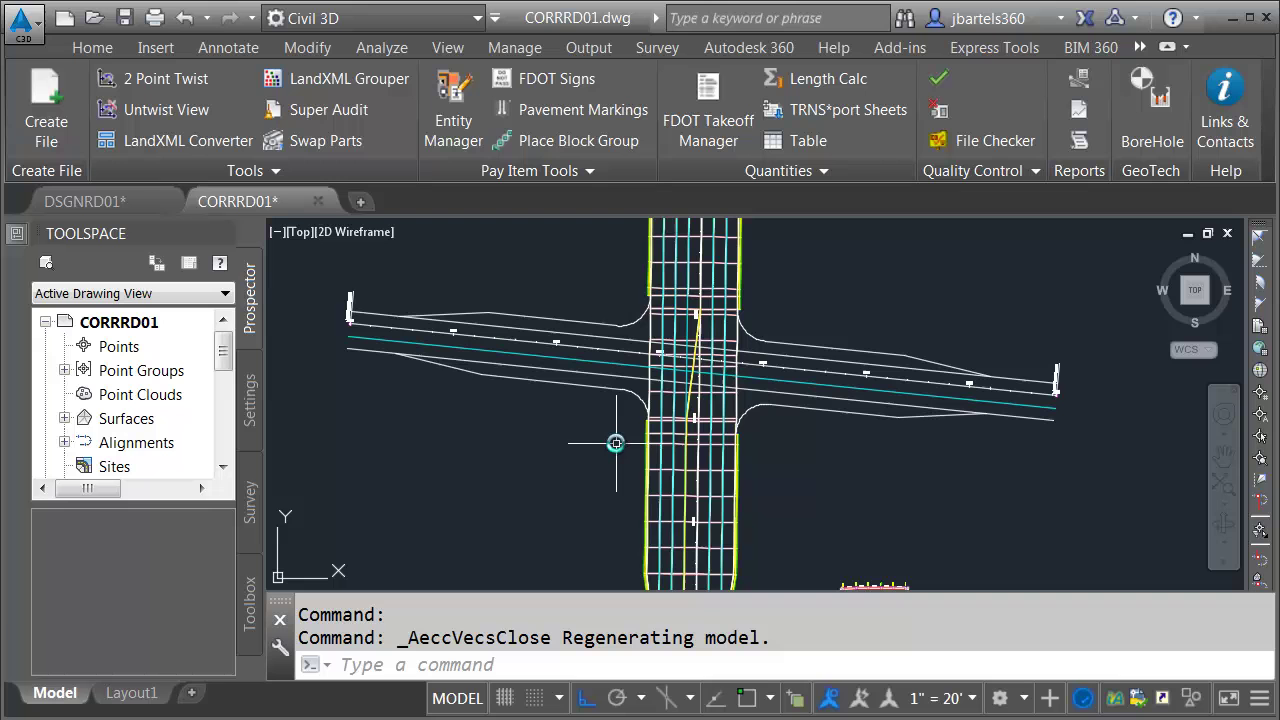